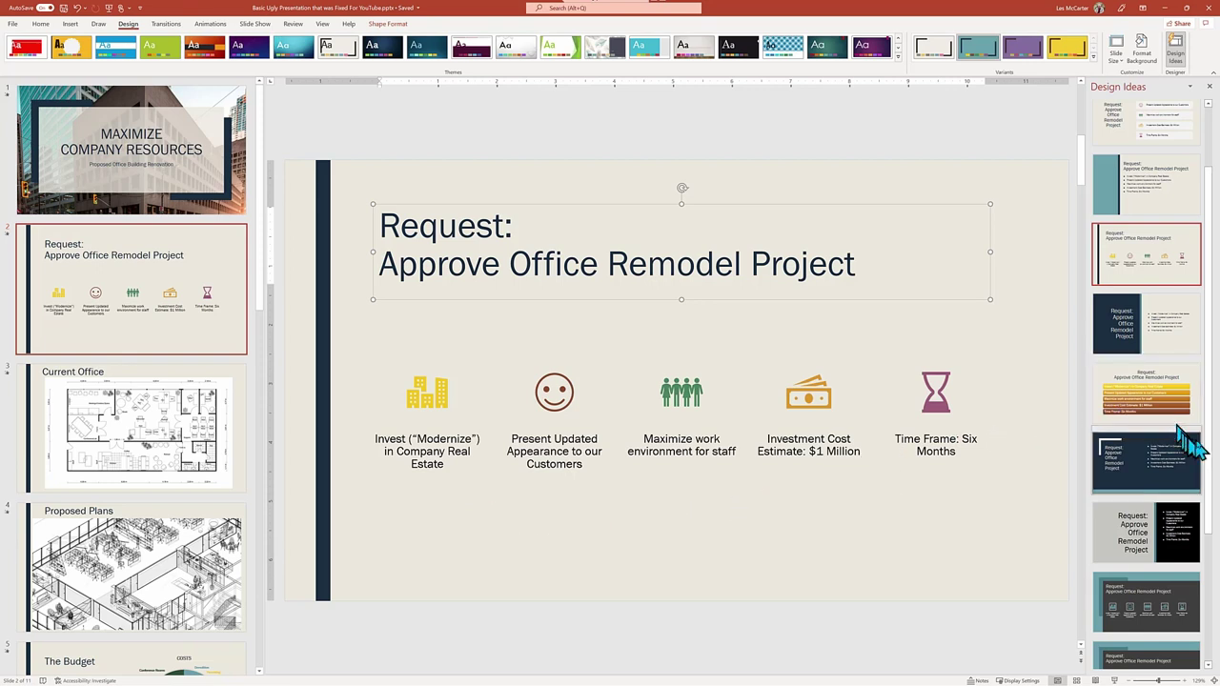
# - Apply the dark teal Designer layout with circled icons to the Request slide
pyautogui.scroll(-1, 1201, 452)
pyautogui.scroll(-3, 1202, 455)
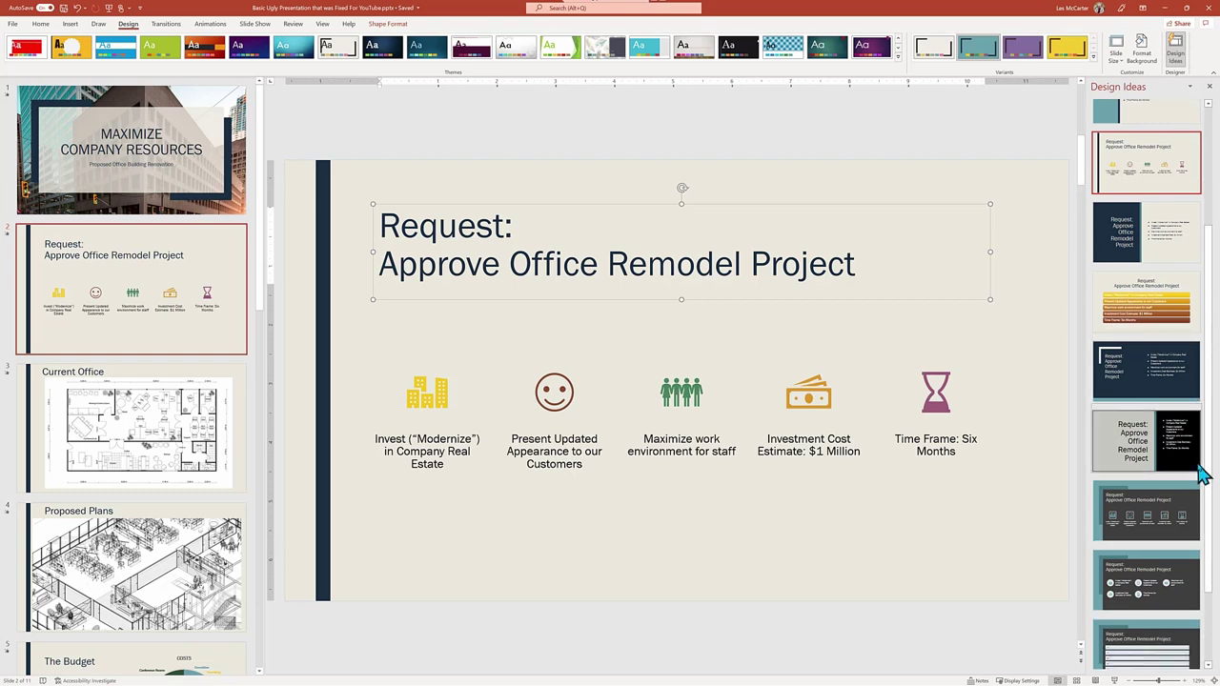
pyautogui.scroll(-2, 1201, 474)
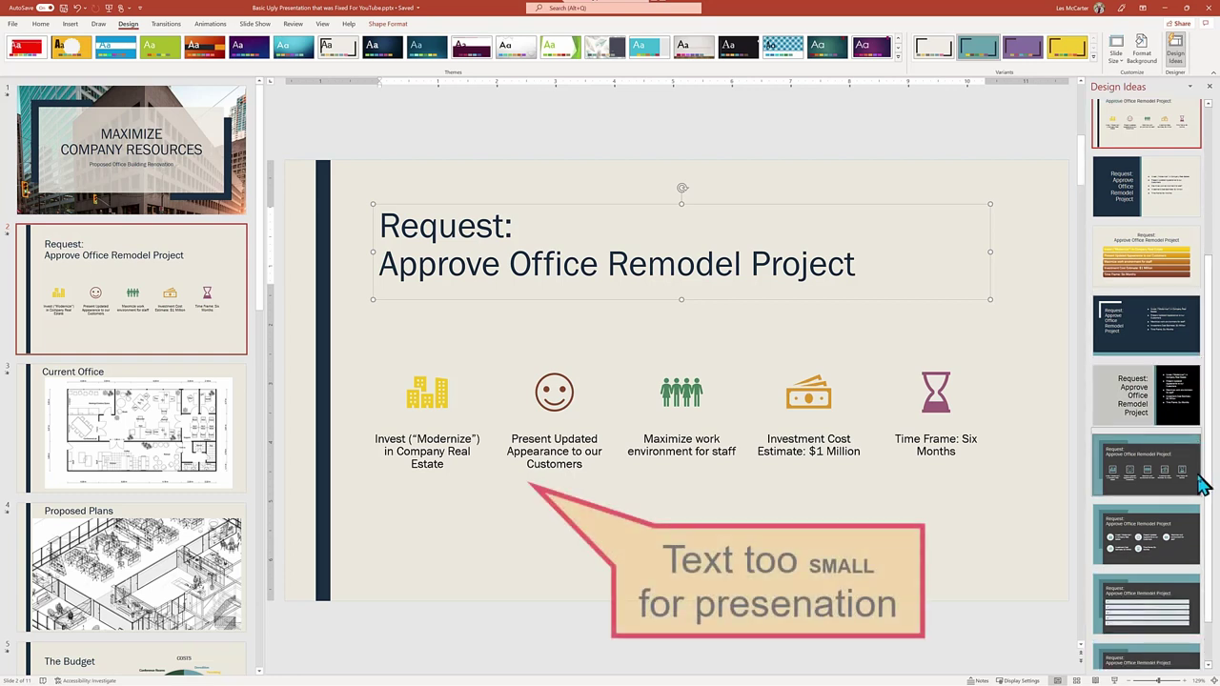
pyautogui.click(1150, 563)
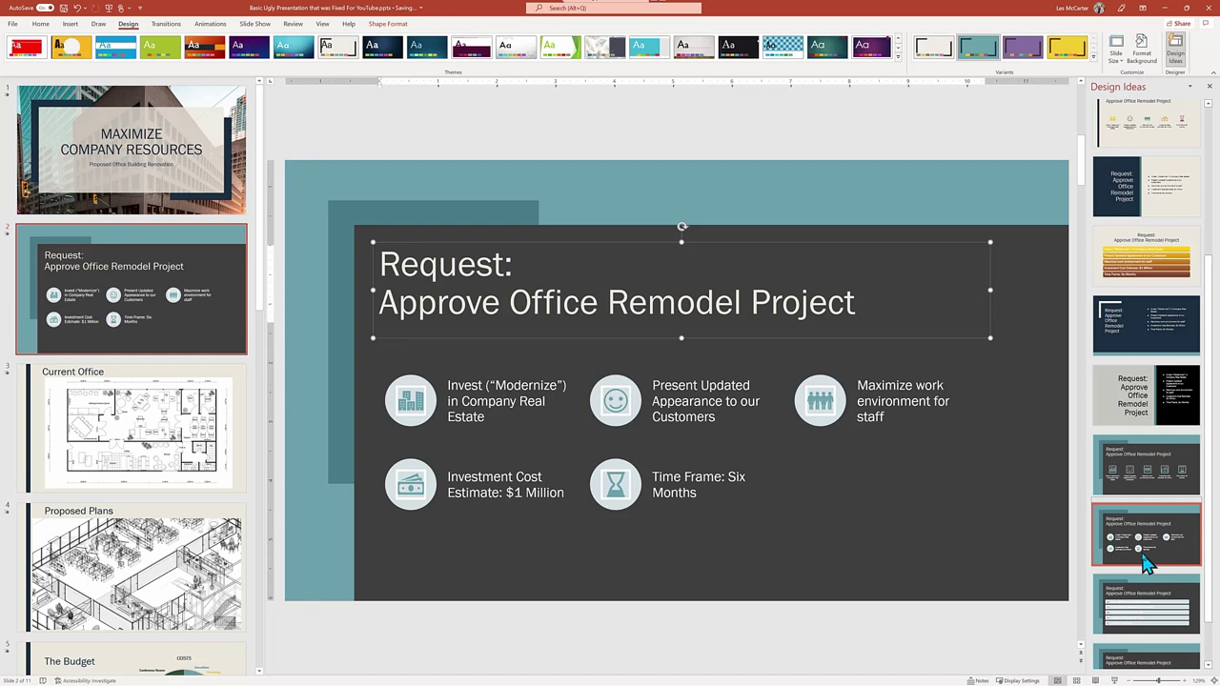
pyautogui.click(62, 443)
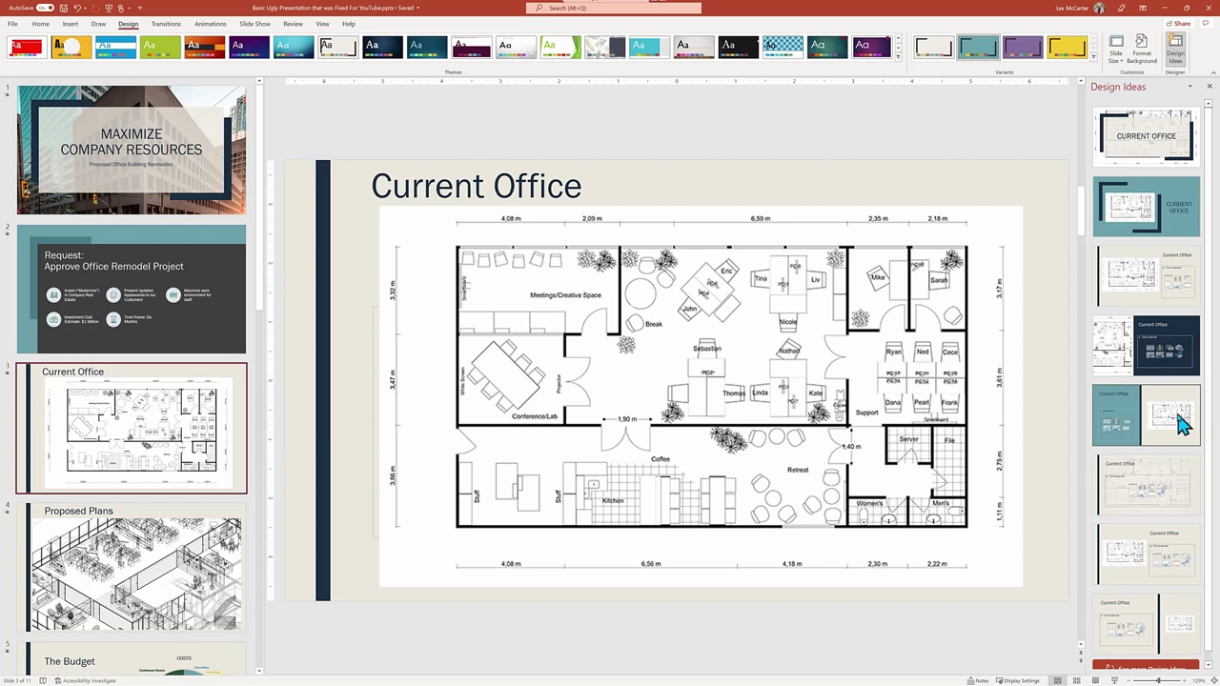
# - Try several Design Ideas on Current Office, keep the teal navy-framed floor-plan layout, and apply it to Proposed Plans
pyautogui.scroll(-1, 1161, 532)
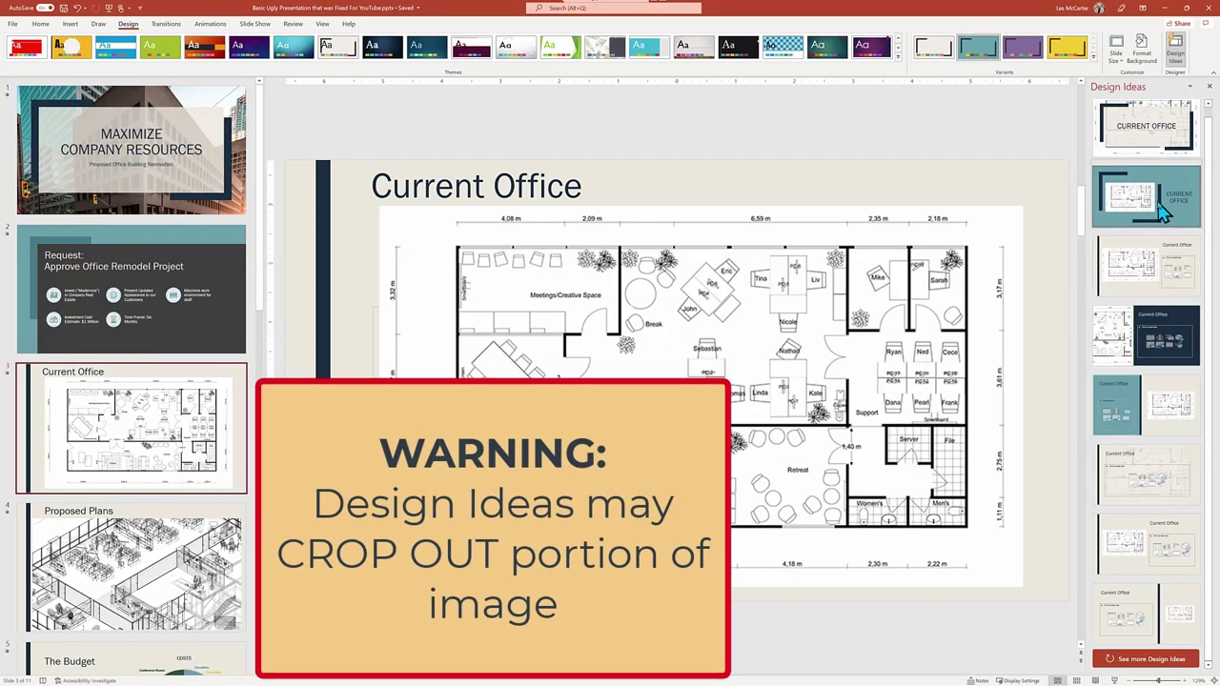
pyautogui.click(1163, 212)
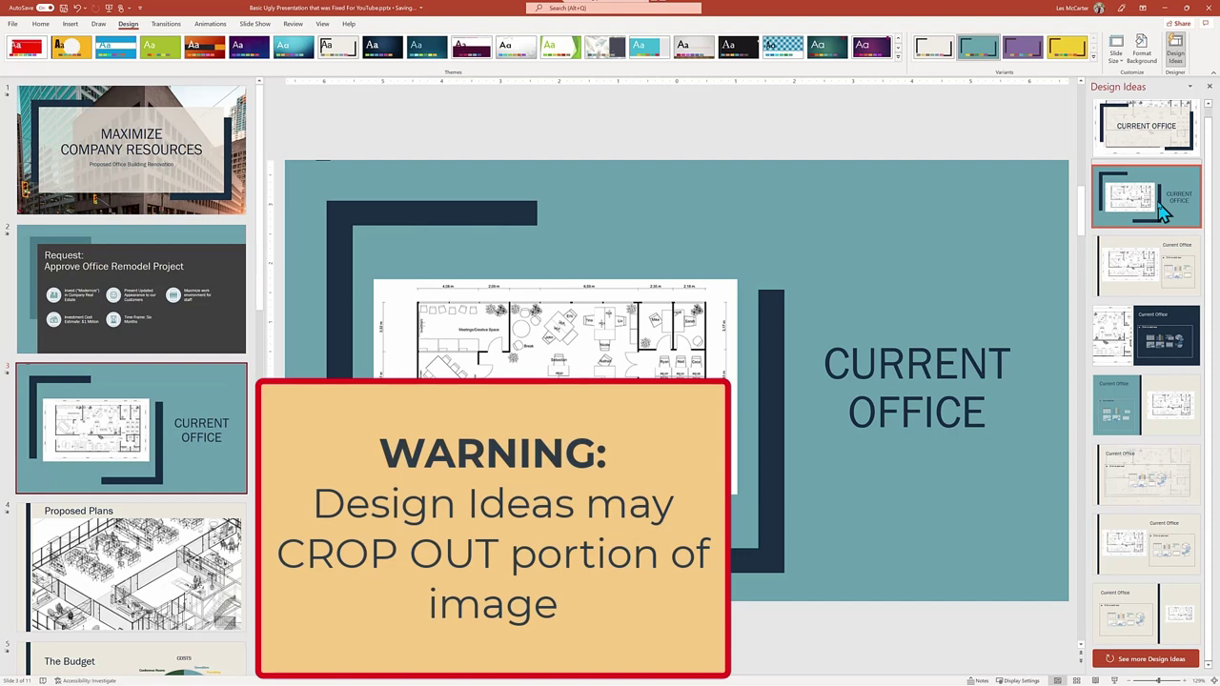
pyautogui.scroll(1, 1155, 172)
pyautogui.click(1156, 143)
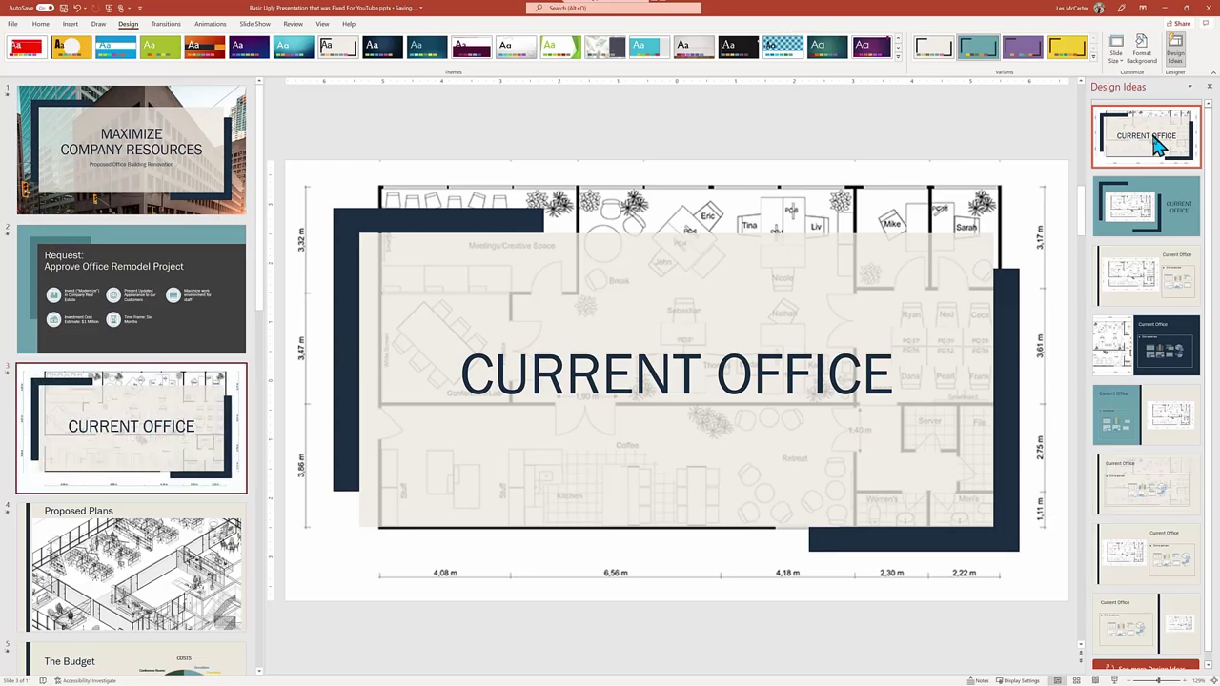
pyautogui.click(1164, 374)
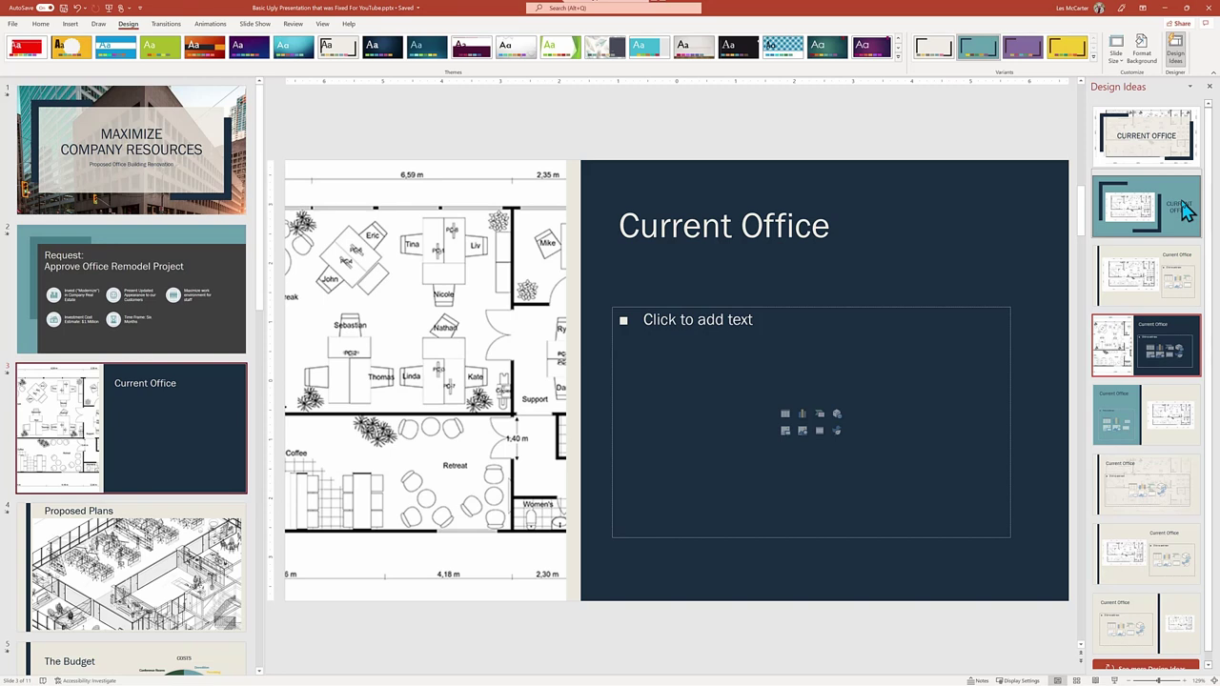
pyautogui.click(1182, 210)
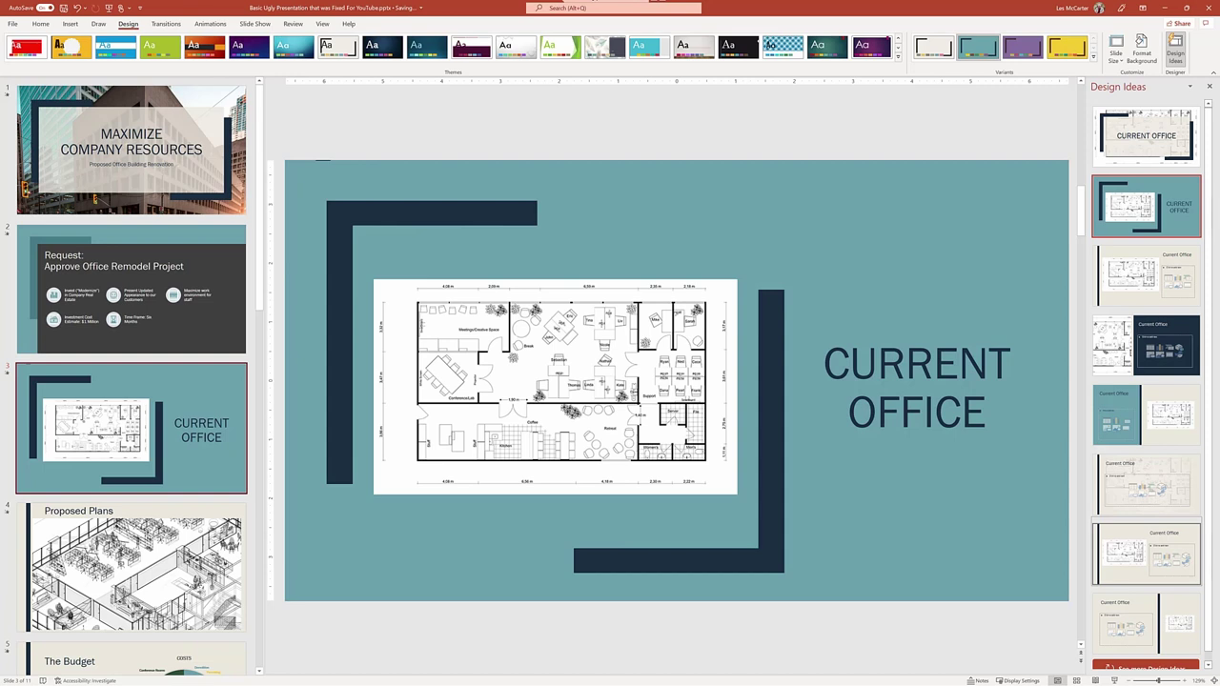
pyautogui.click(190, 564)
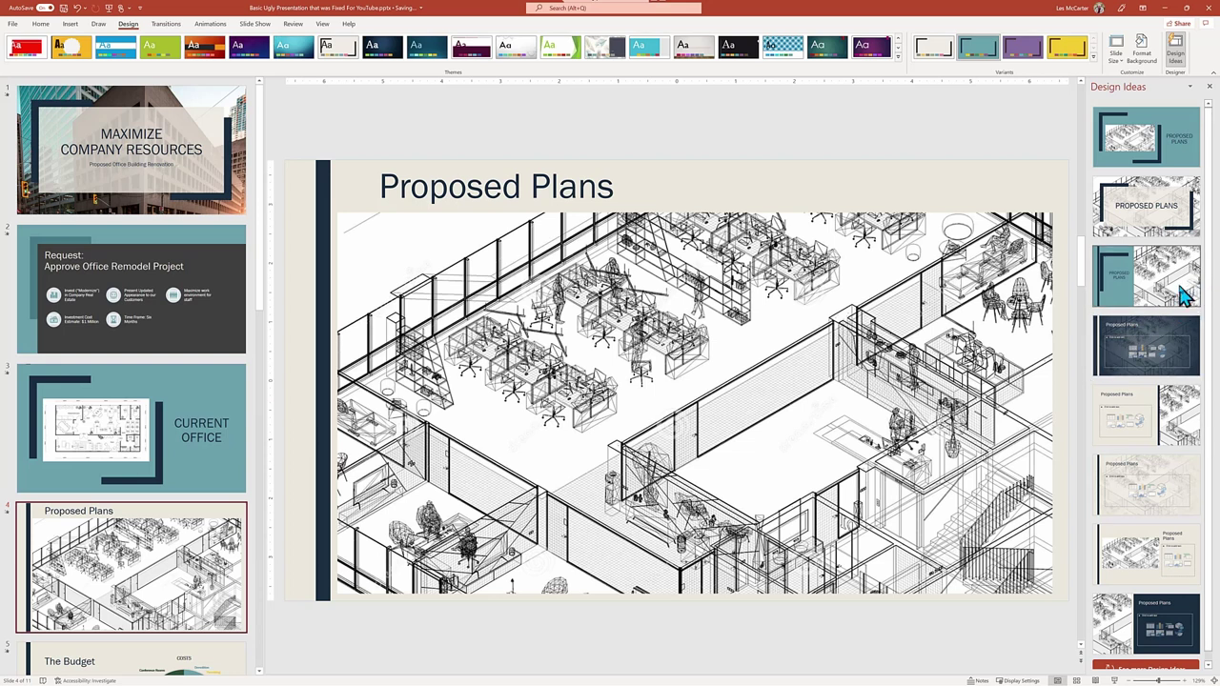
pyautogui.click(1158, 133)
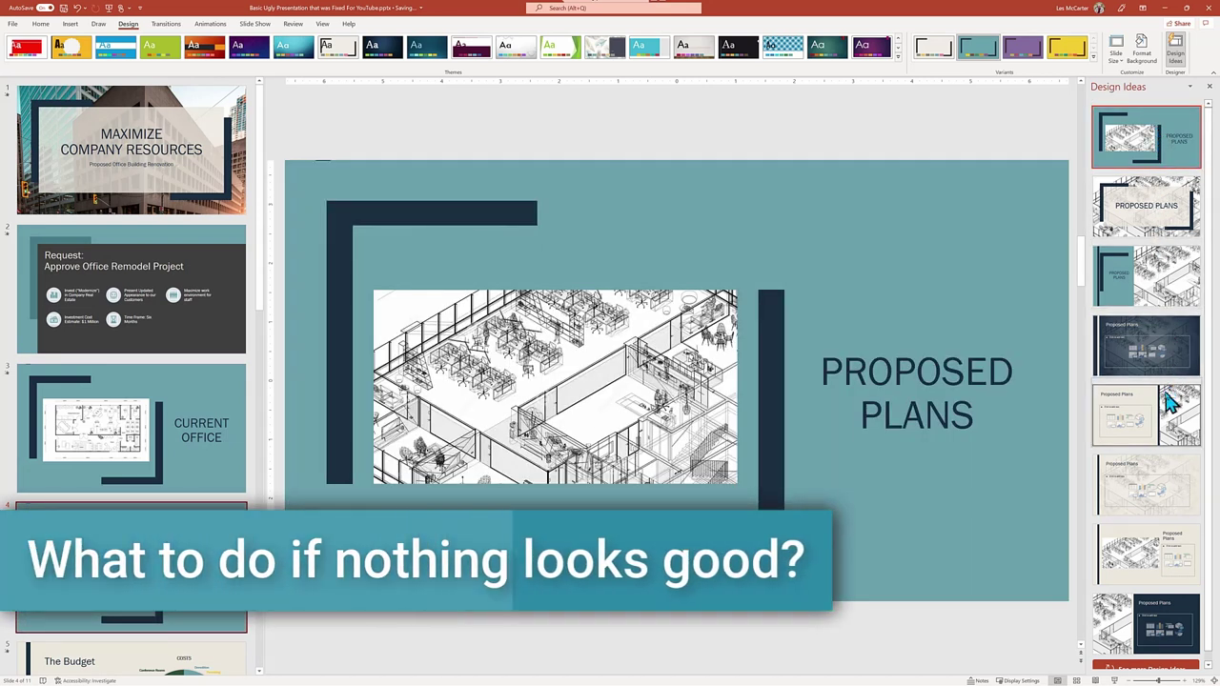
# - Load three more batches of Design Ideas suggestions for the Proposed Plans slide
pyautogui.scroll(-1, 1167, 395)
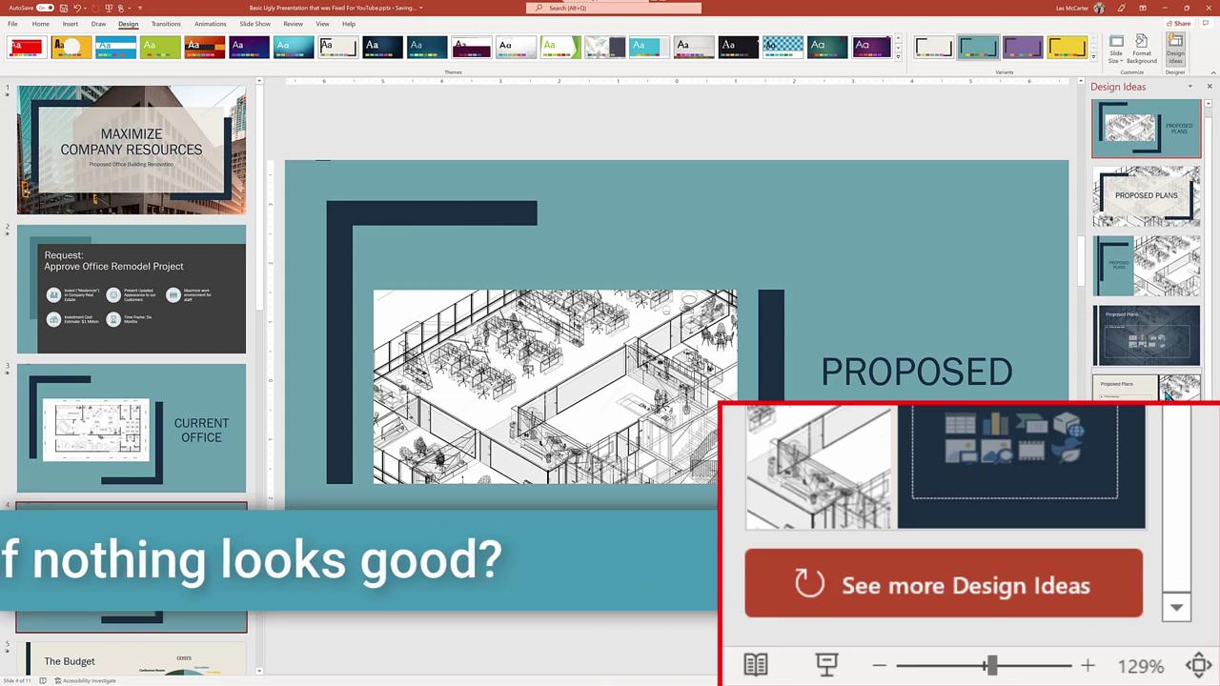
pyautogui.click(977, 599)
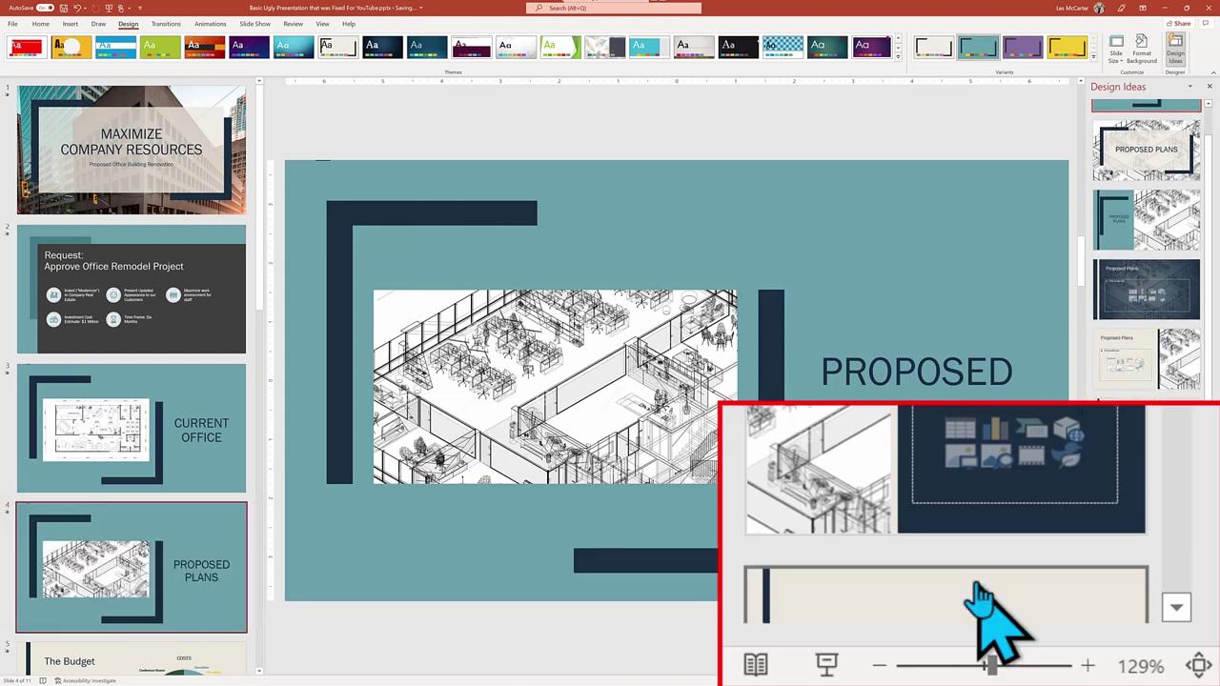
pyautogui.scroll(-4, 1163, 658)
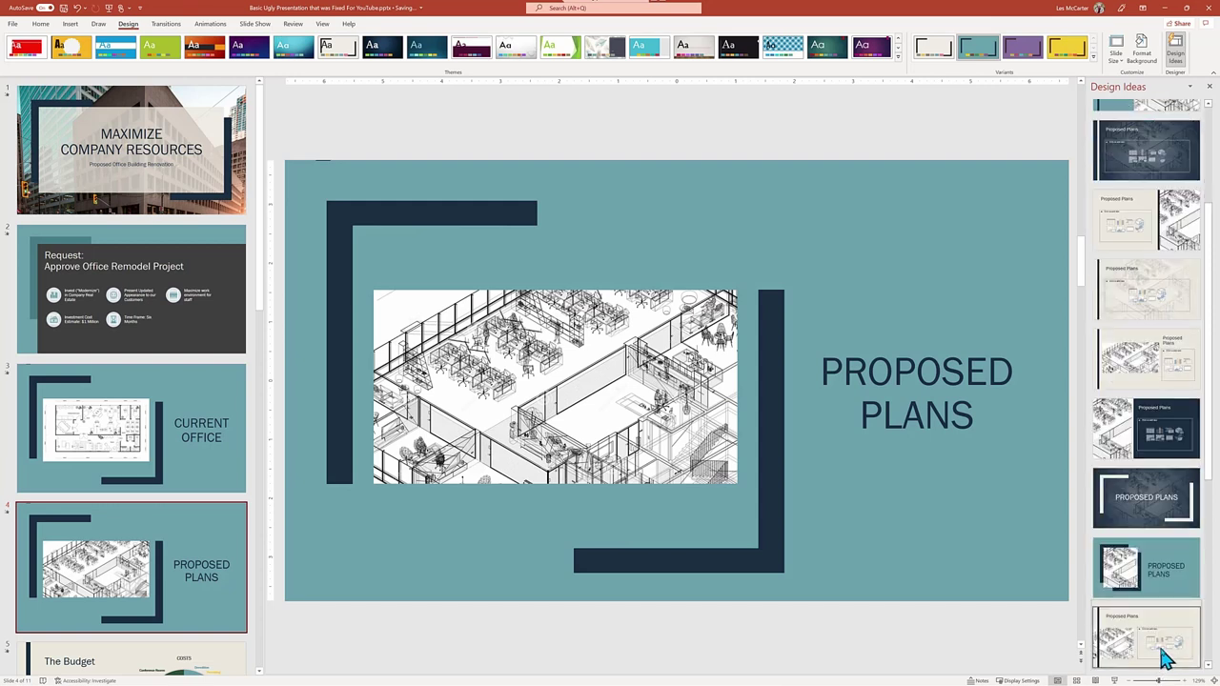
pyautogui.scroll(-3, 1168, 653)
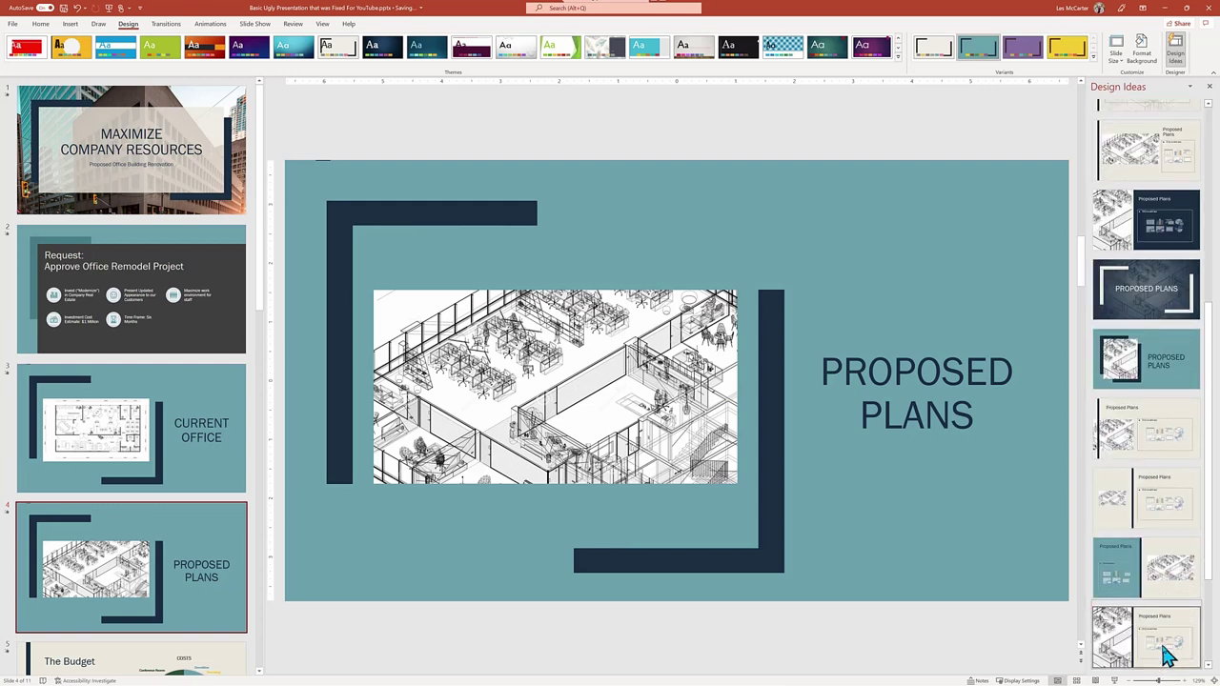
pyautogui.scroll(-2, 1168, 653)
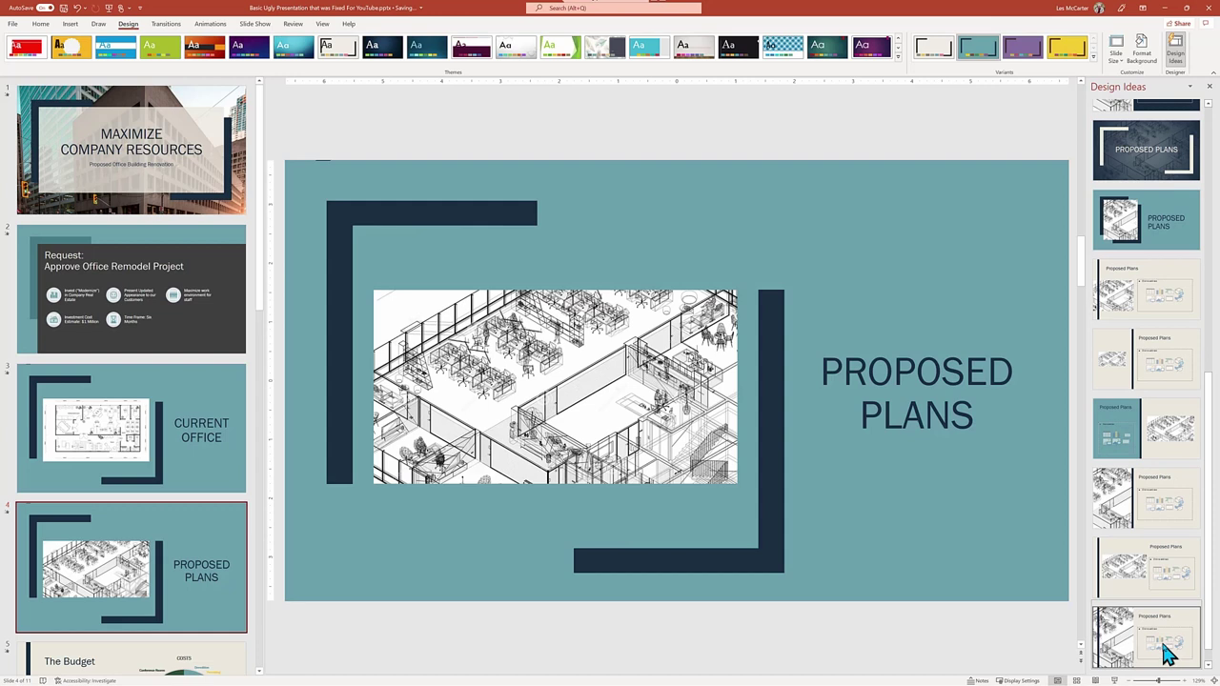
pyautogui.click(1167, 655)
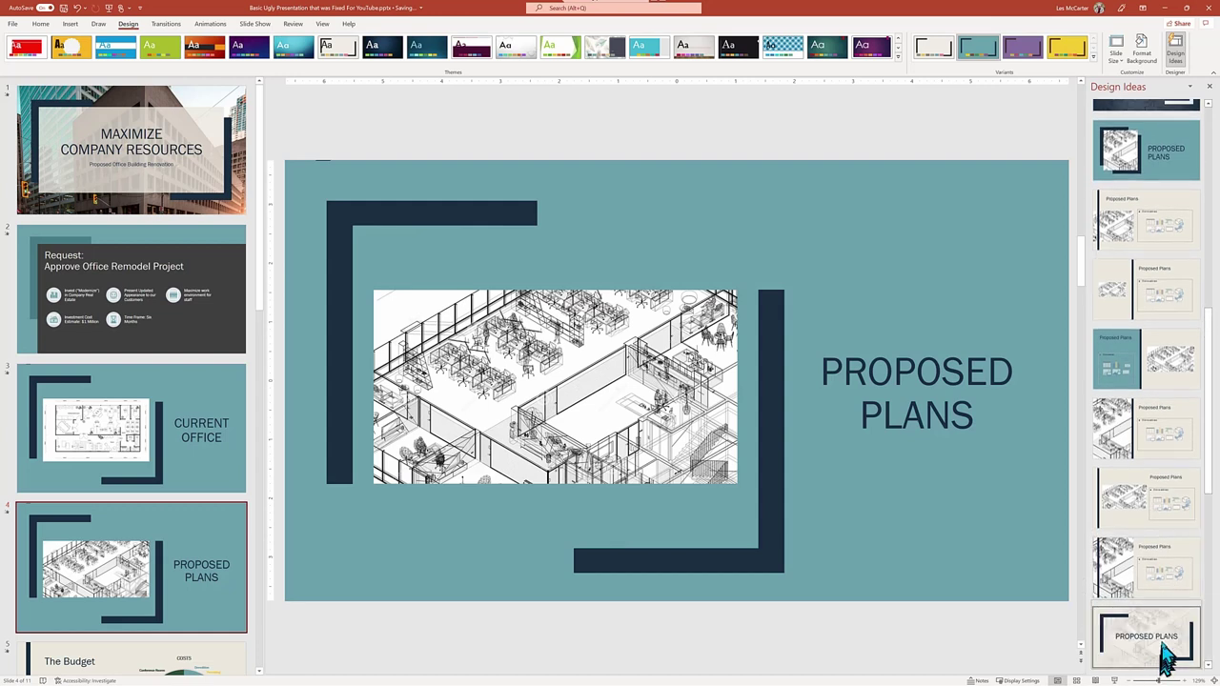
pyautogui.scroll(-2, 1167, 652)
pyautogui.scroll(-5, 1209, 467)
pyautogui.moveTo(1218, 568); pyautogui.dragTo(1217, 619)
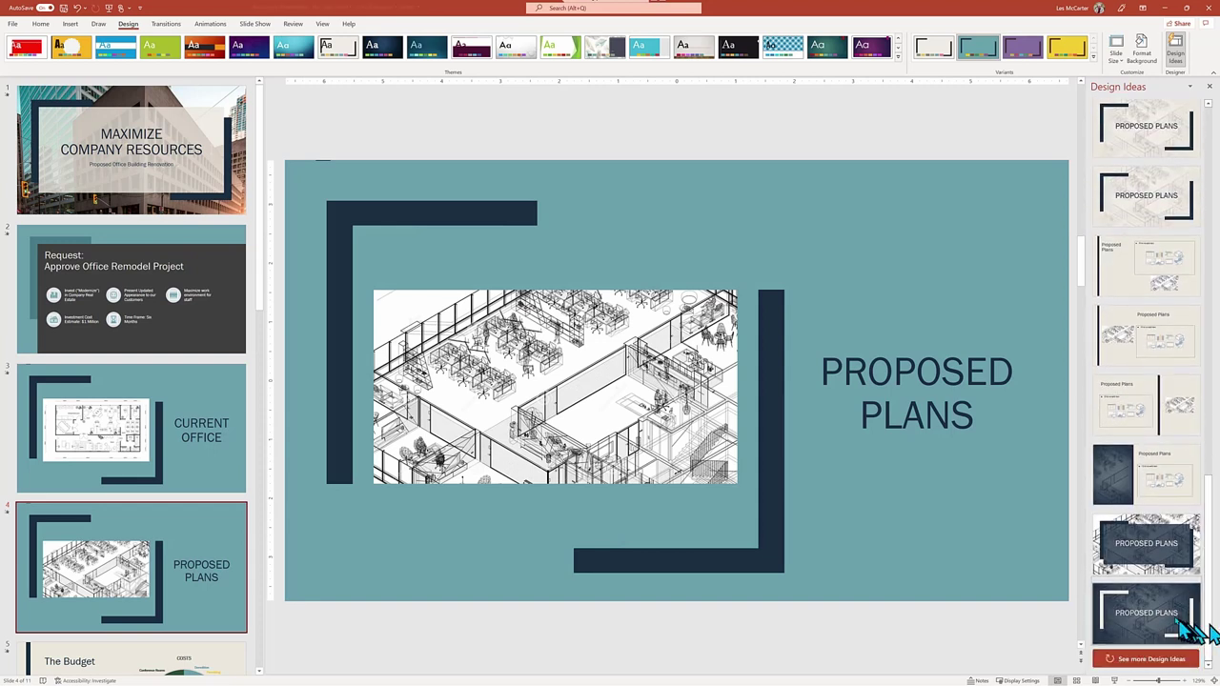
pyautogui.click(1140, 660)
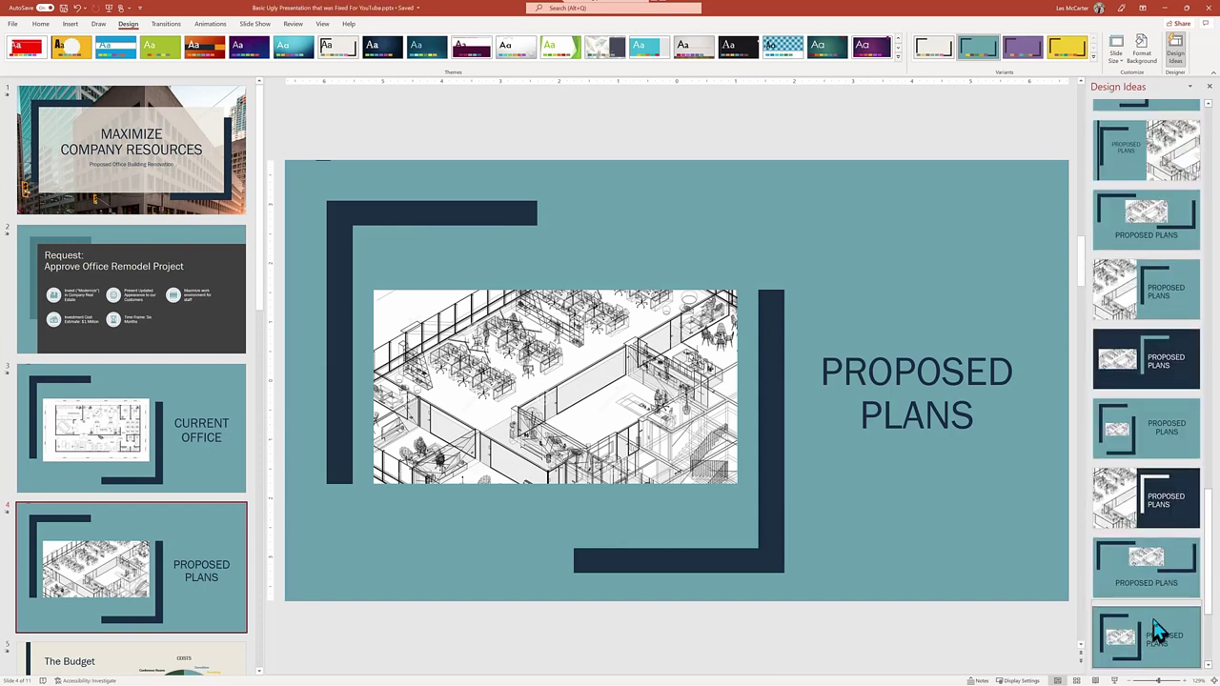
pyautogui.scroll(-2, 1156, 632)
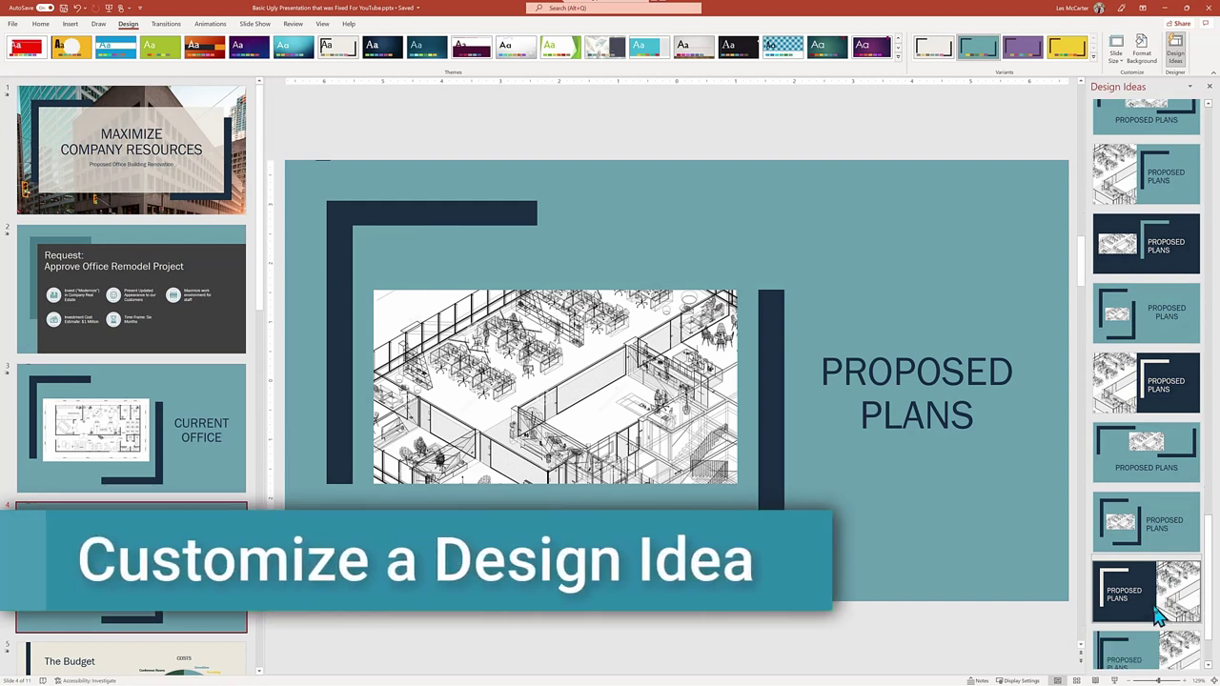
pyautogui.scroll(-2, 1154, 610)
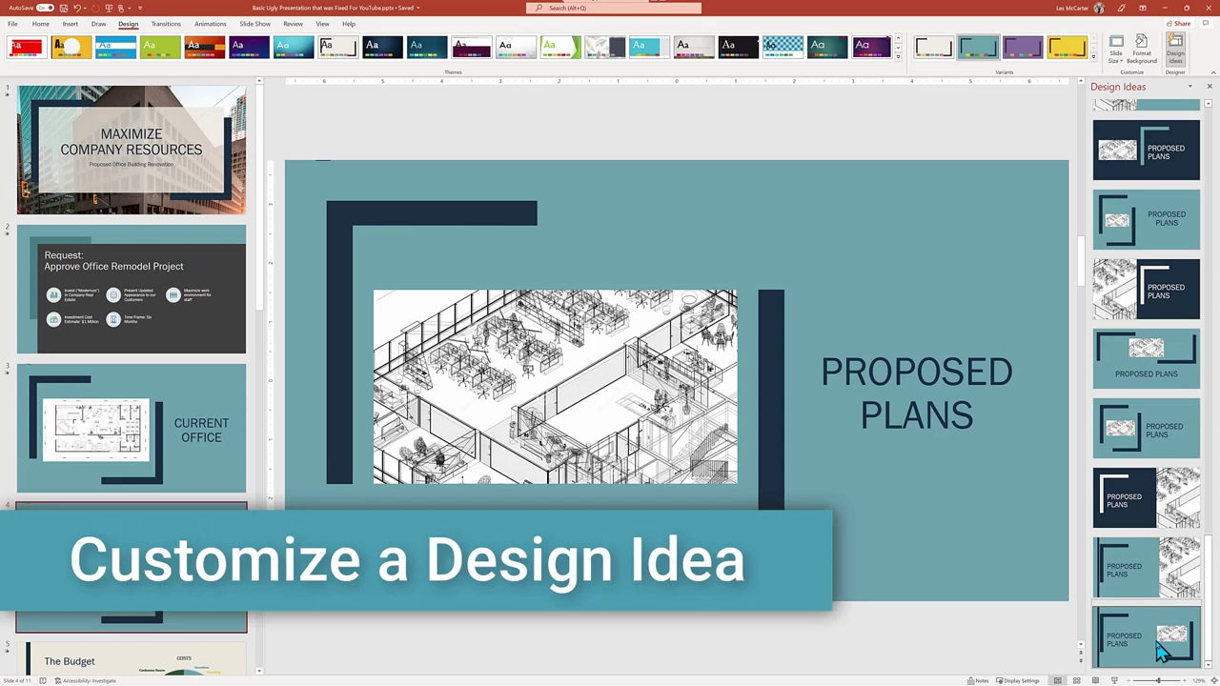
# - Apply the title-left, picture-right layout, then narrow the PROPOSED PLANS title box and shrink its font to 48
pyautogui.click(1158, 648)
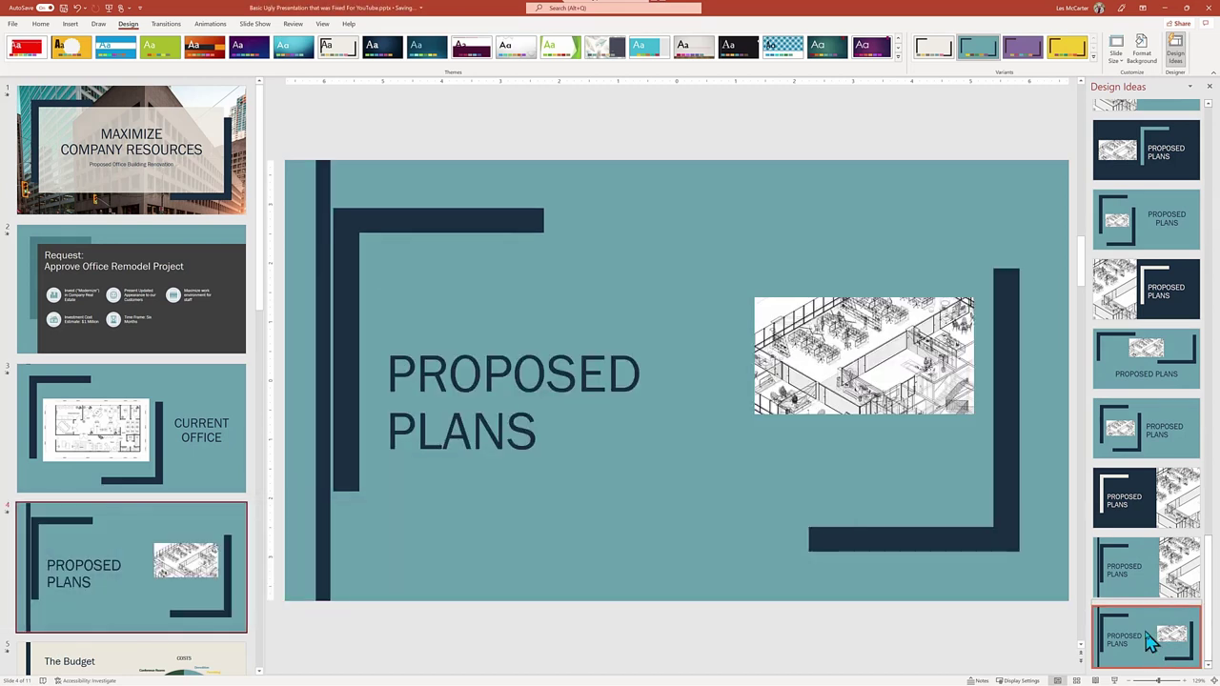
pyautogui.click(553, 395)
pyautogui.moveTo(722, 364)
pyautogui.mouseDown()
pyautogui.moveTo(632, 375)
pyautogui.moveTo(725, 366)
pyautogui.mouseUp()
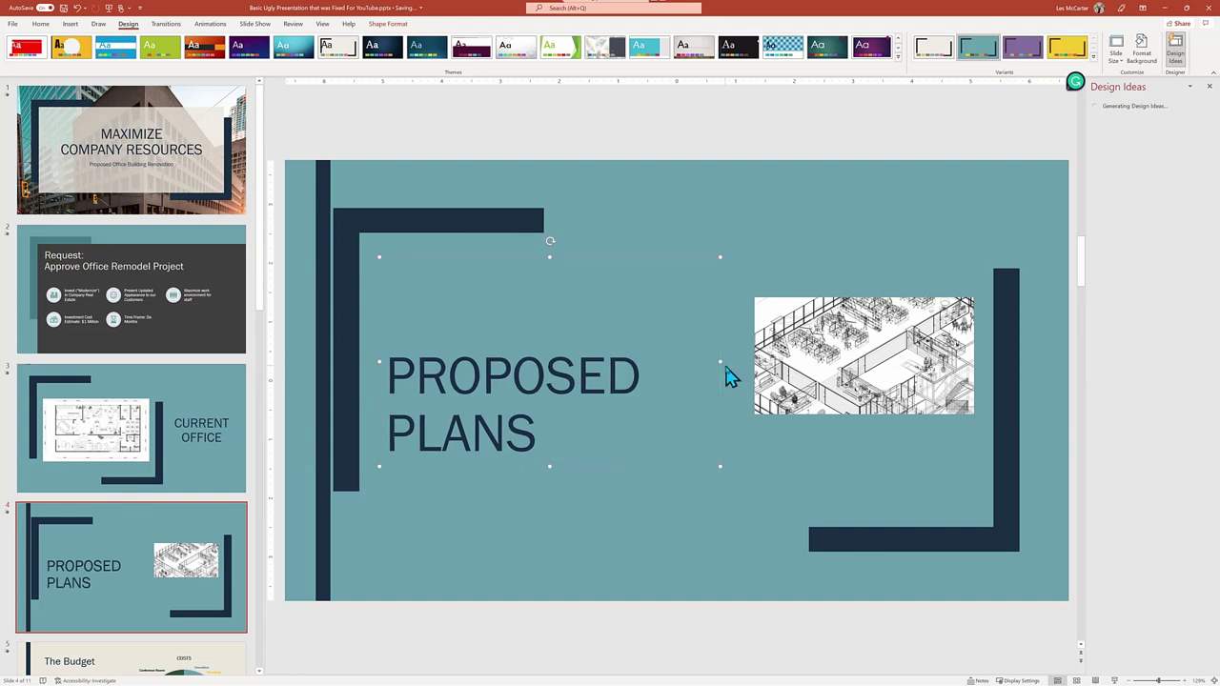
pyautogui.moveTo(721, 363); pyautogui.dragTo(599, 371)
pyautogui.click(40, 24)
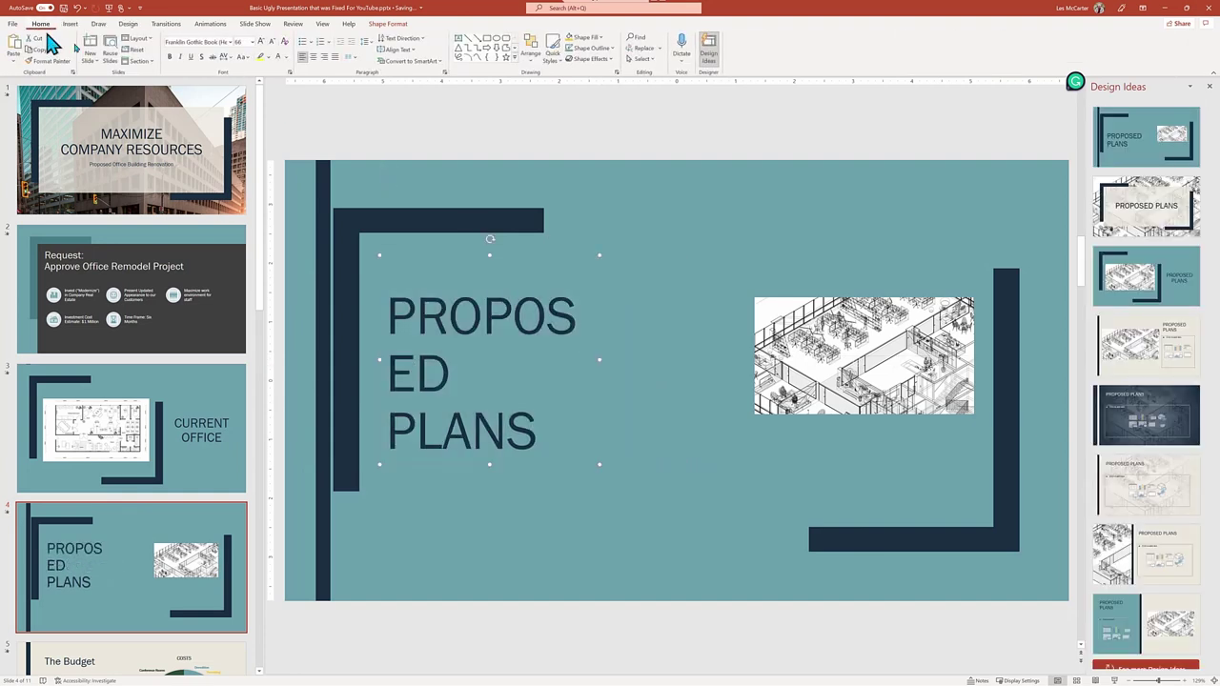
pyautogui.click(272, 43)
pyautogui.click(272, 43)
pyautogui.click(271, 43)
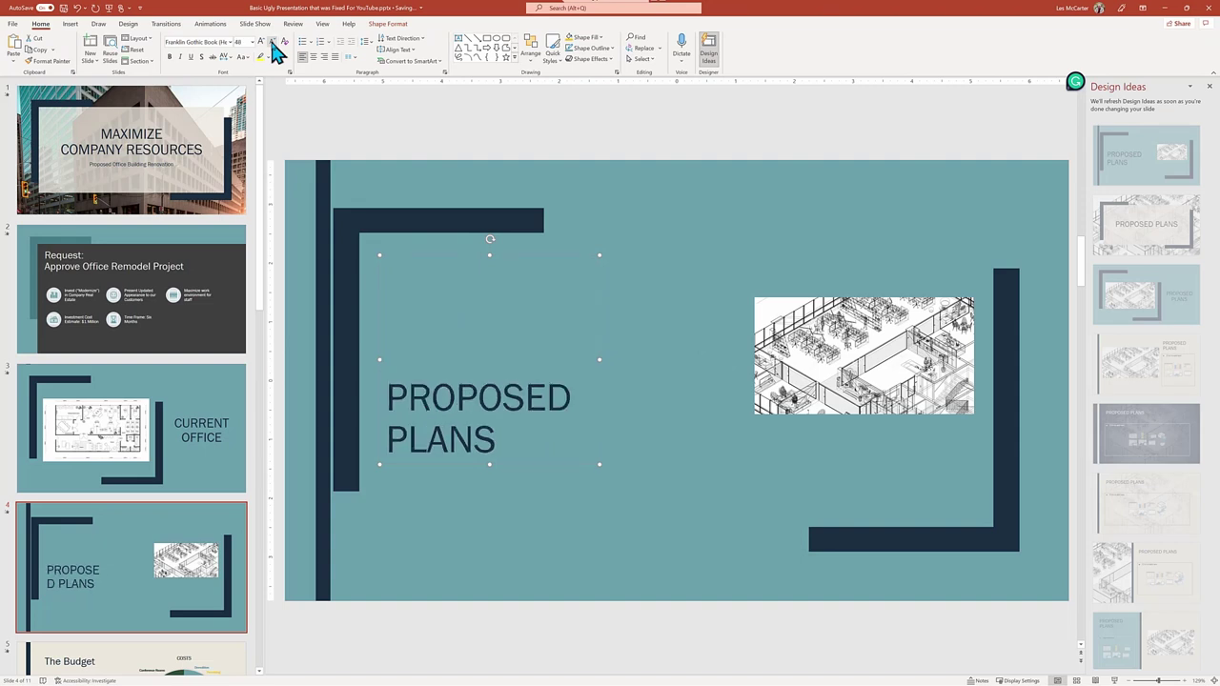
# - Reposition and resize the floor-plan picture and title box, shrinking the title font slightly
pyautogui.moveTo(880, 351); pyautogui.dragTo(886, 326)
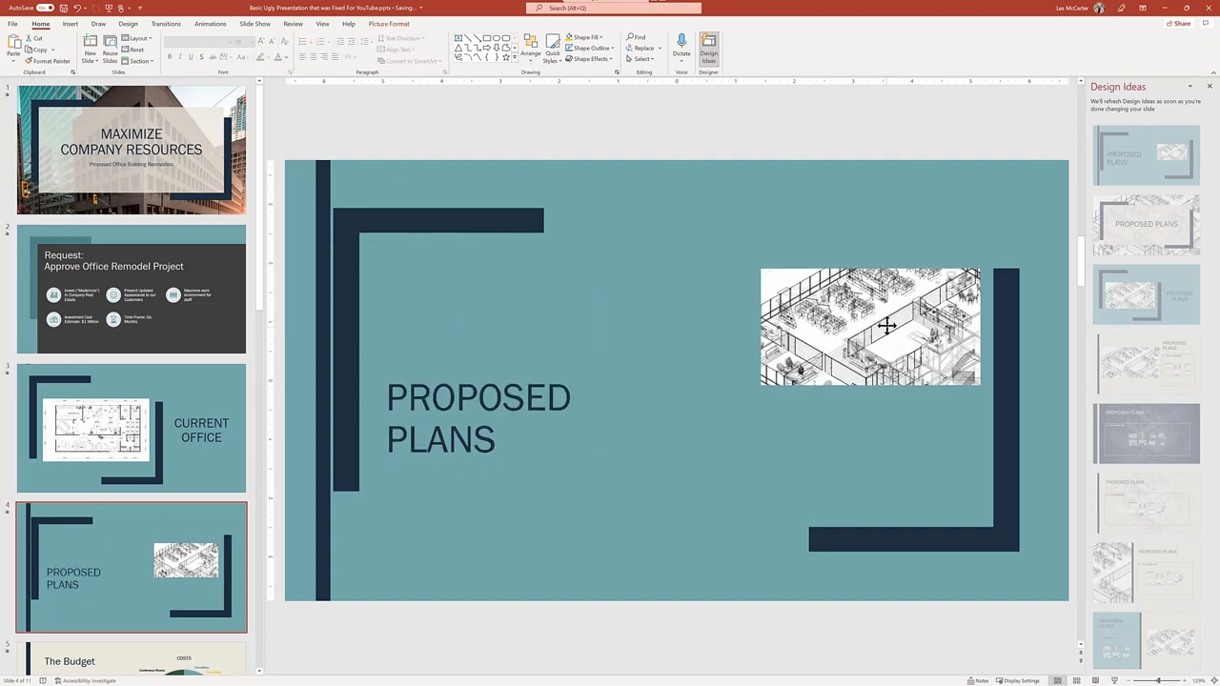
pyautogui.moveTo(759, 384); pyautogui.dragTo(620, 504)
pyautogui.moveTo(713, 464); pyautogui.dragTo(723, 483)
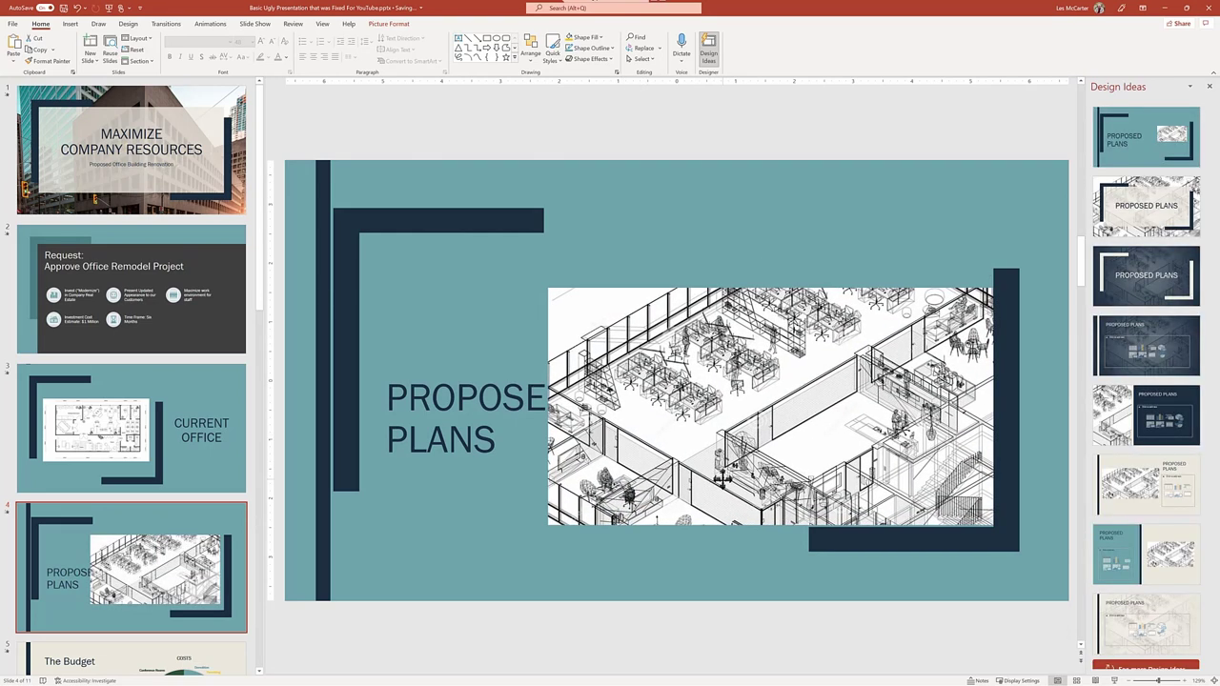
pyautogui.click(474, 396)
pyautogui.moveTo(458, 253); pyautogui.dragTo(432, 249)
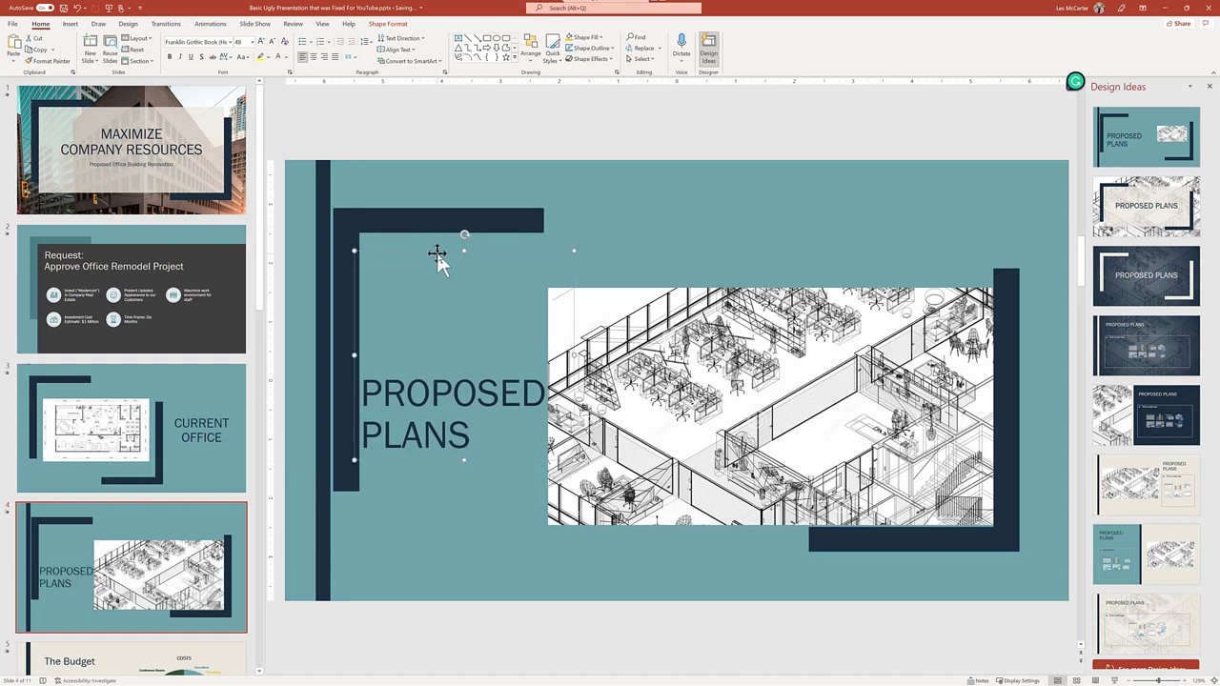
pyautogui.click(281, 42)
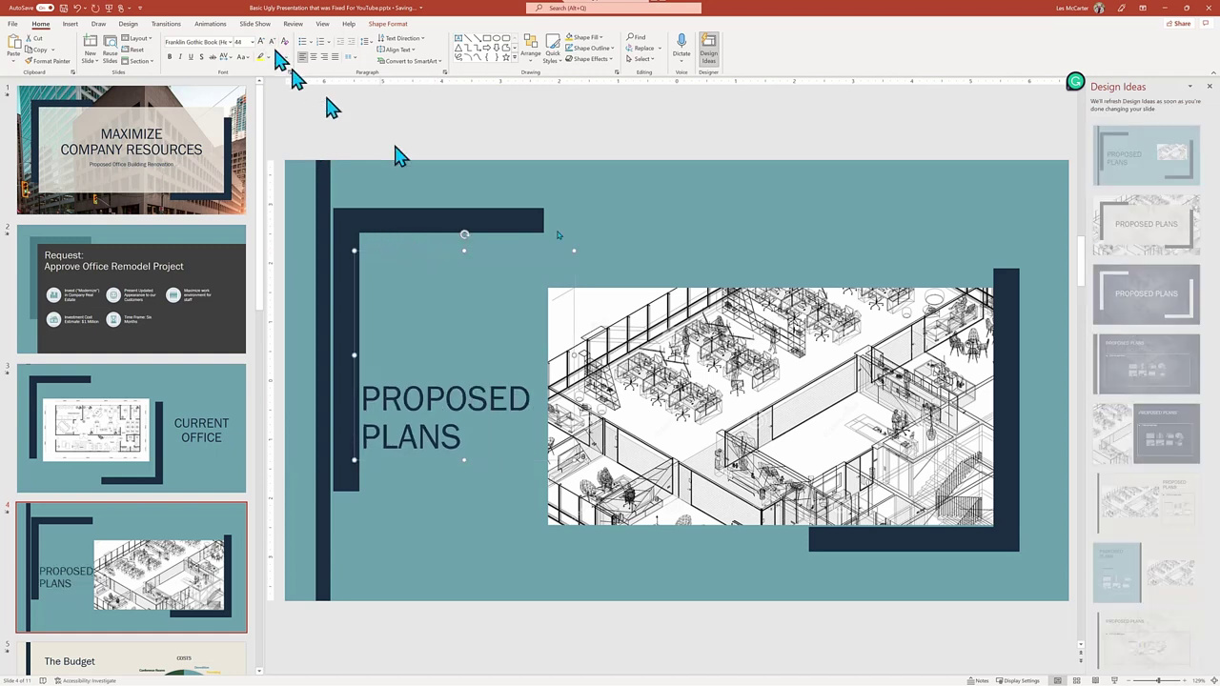
pyautogui.click(982, 515)
pyautogui.moveTo(995, 527); pyautogui.dragTo(987, 522)
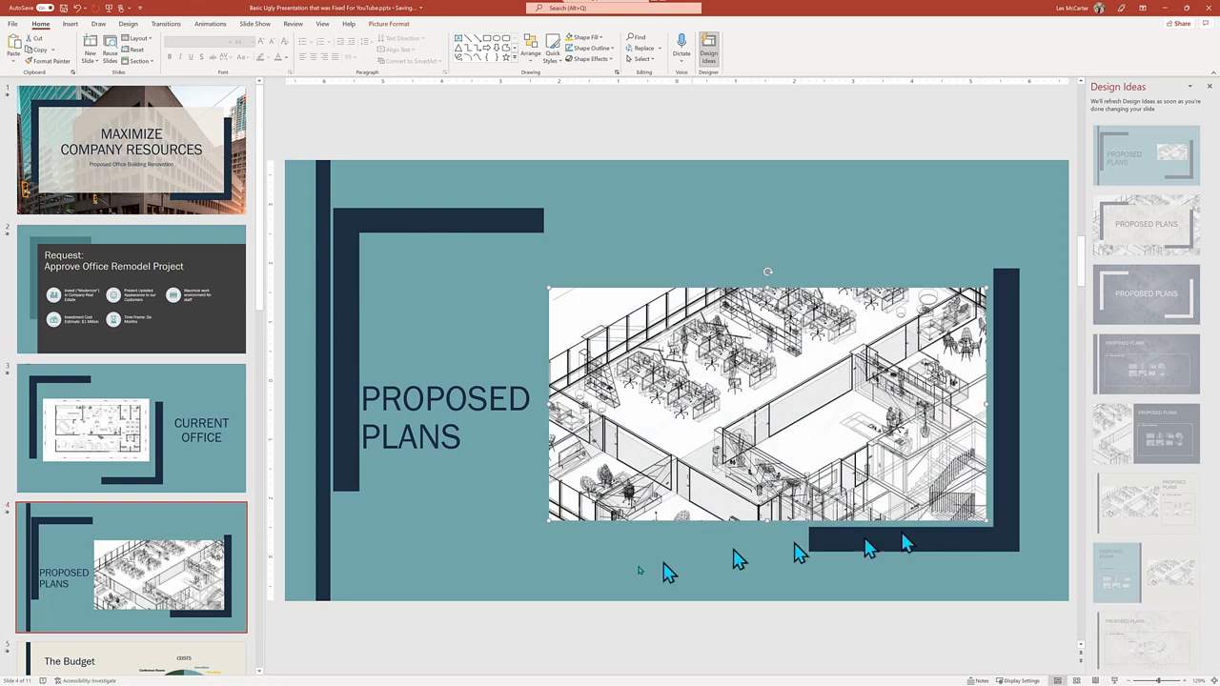
# - Right-align the PROPOSED PLANS title on two lines and shift it left so it's fully visible
pyautogui.click(444, 405)
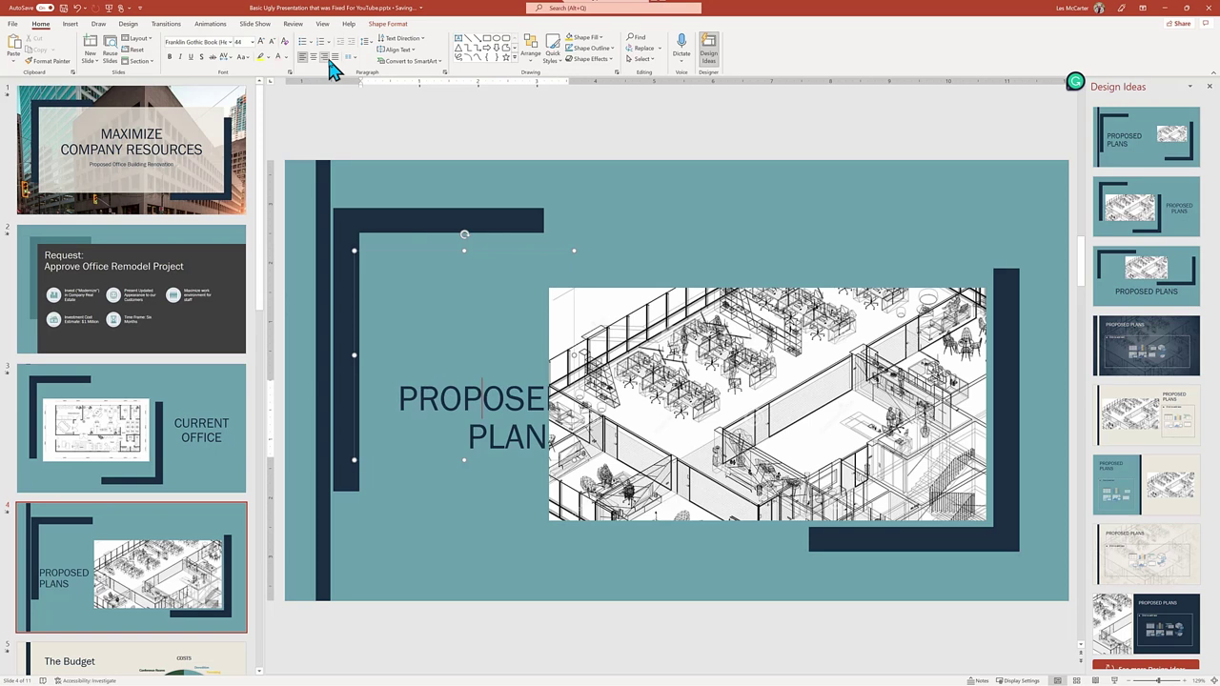
pyautogui.click(324, 57)
pyautogui.click(489, 618)
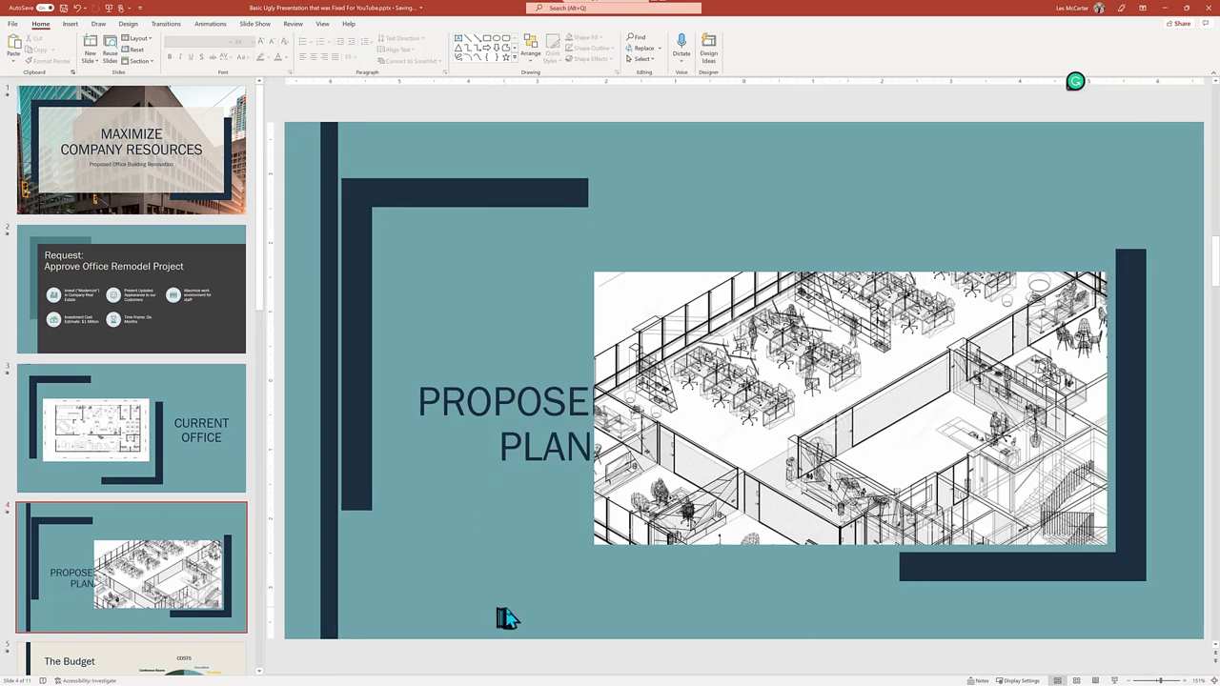
pyautogui.click(515, 448)
pyautogui.moveTo(553, 229); pyautogui.dragTo(517, 224)
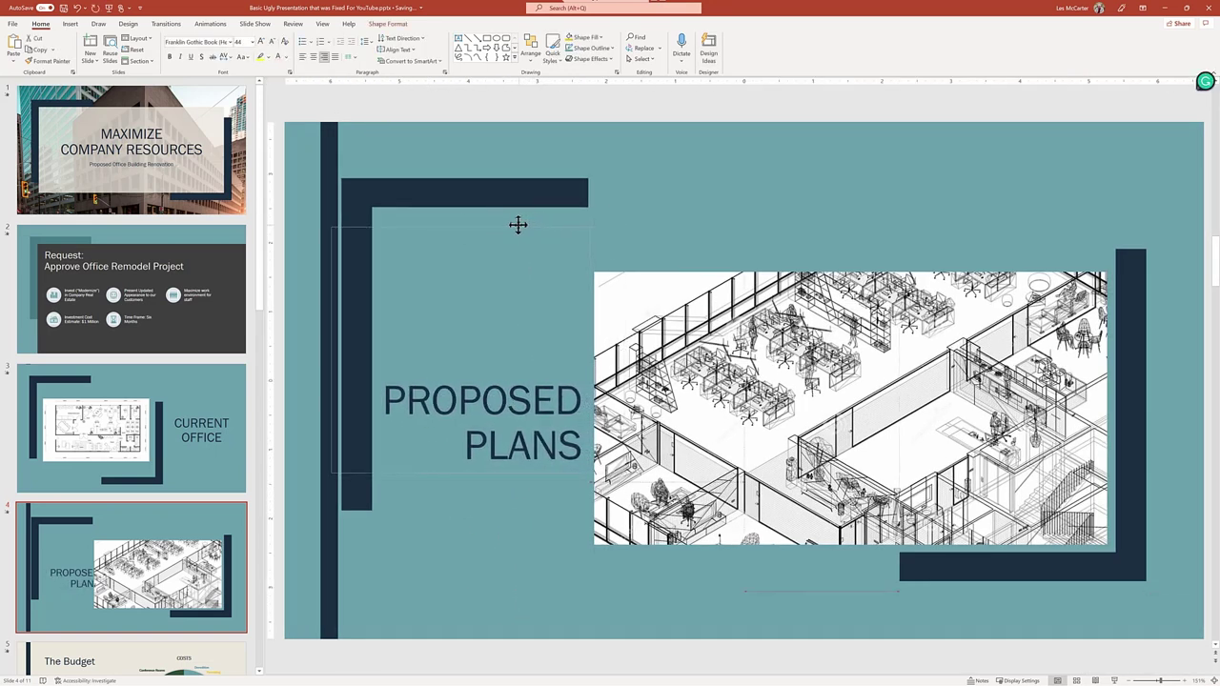
pyautogui.click(500, 610)
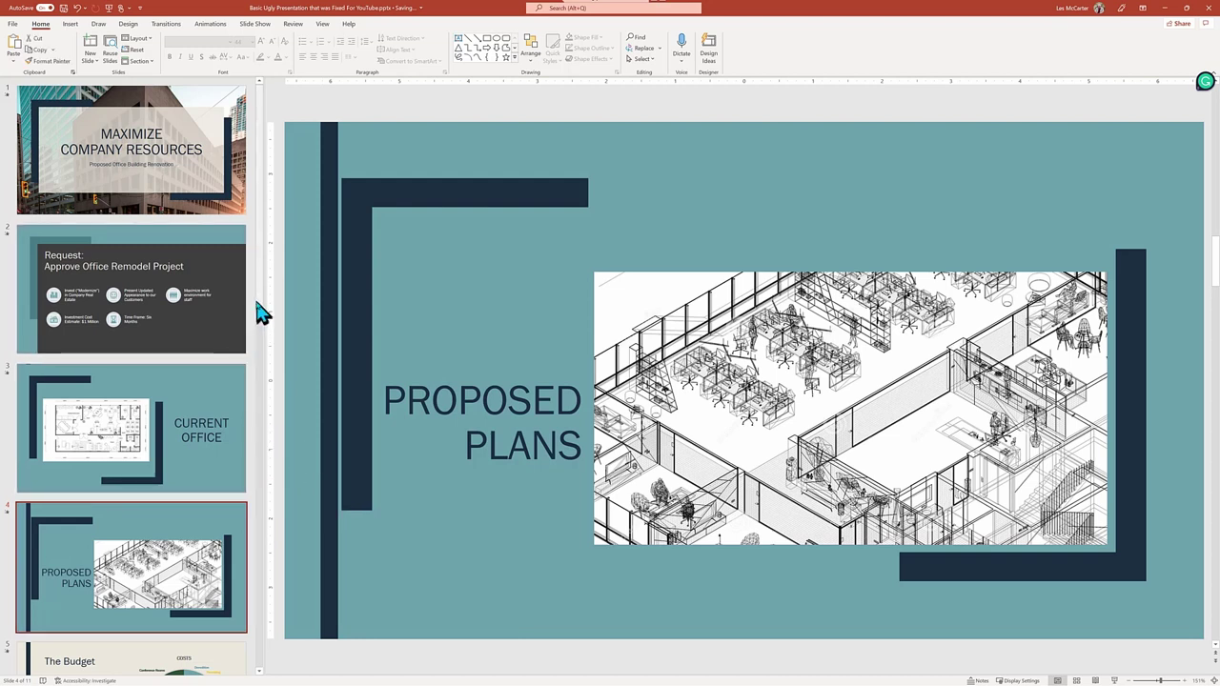
pyautogui.scroll(-1, 260, 329)
# - Open The Budget slide with its Design Ideas suggestions
pyautogui.moveTo(259, 329); pyautogui.dragTo(254, 476)
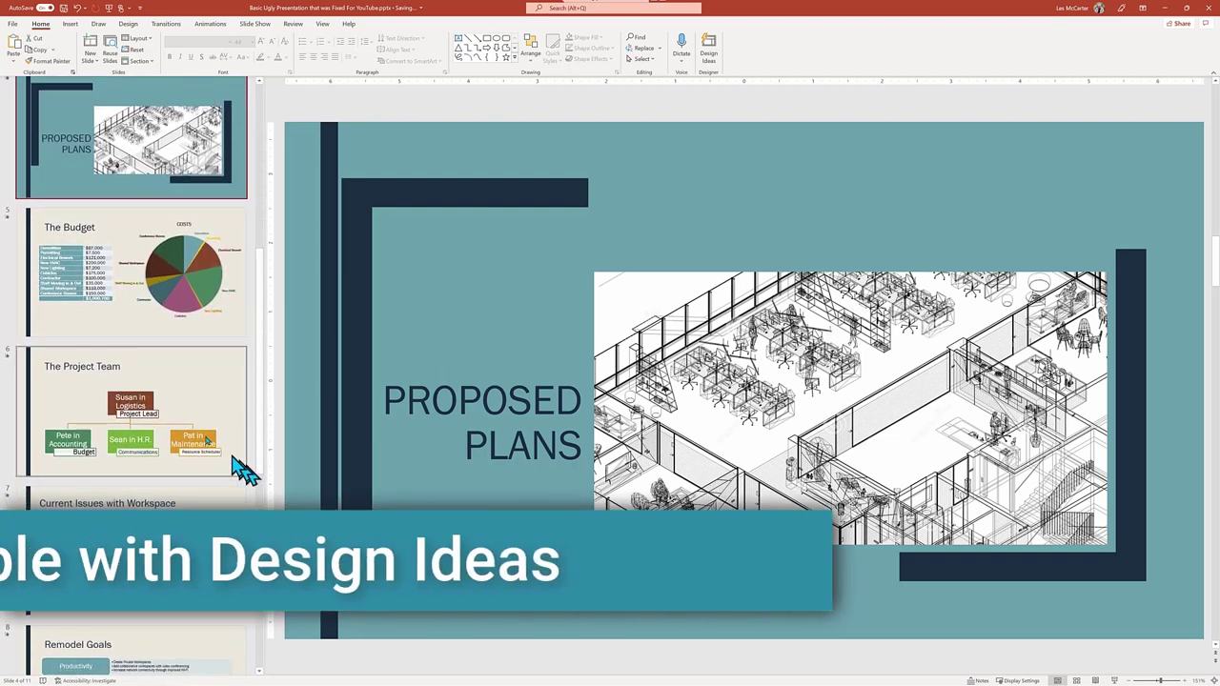
pyautogui.click(133, 329)
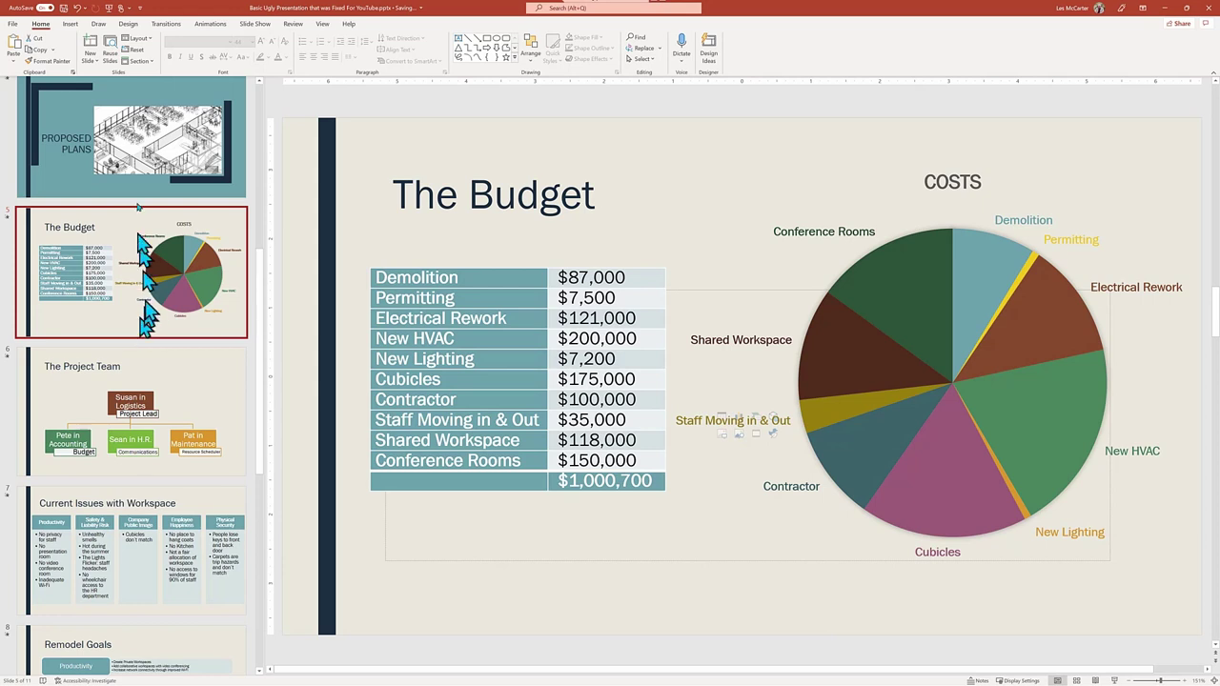
pyautogui.click(132, 26)
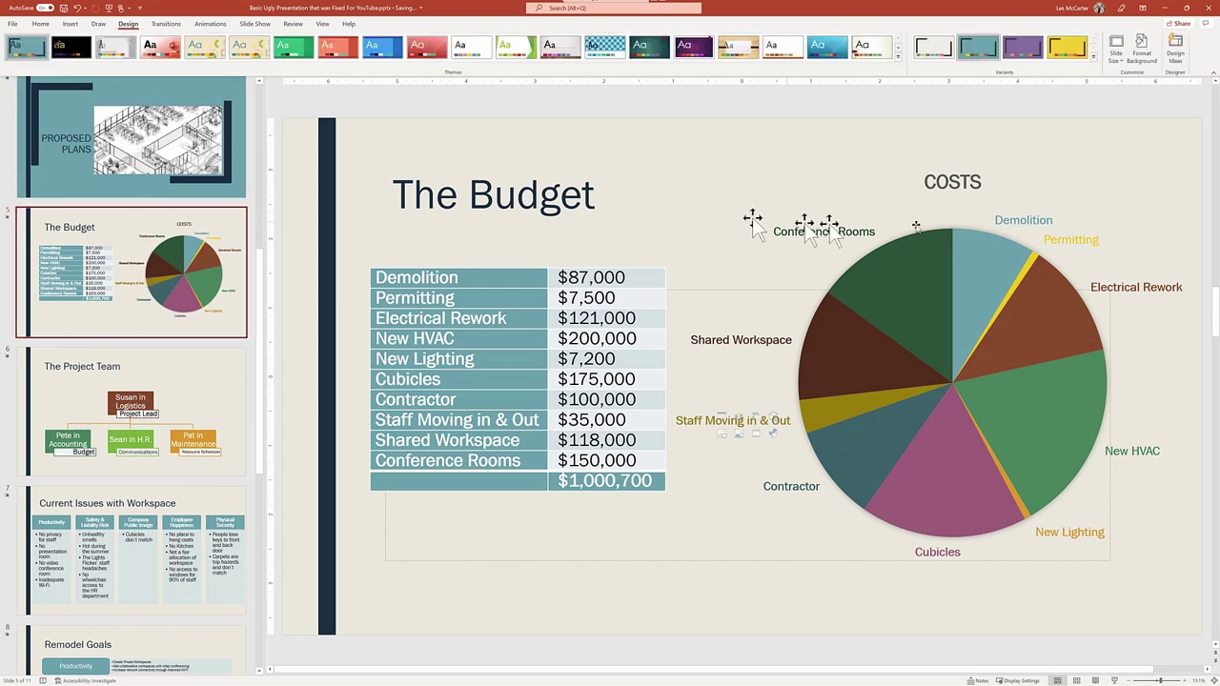
pyautogui.click(1175, 47)
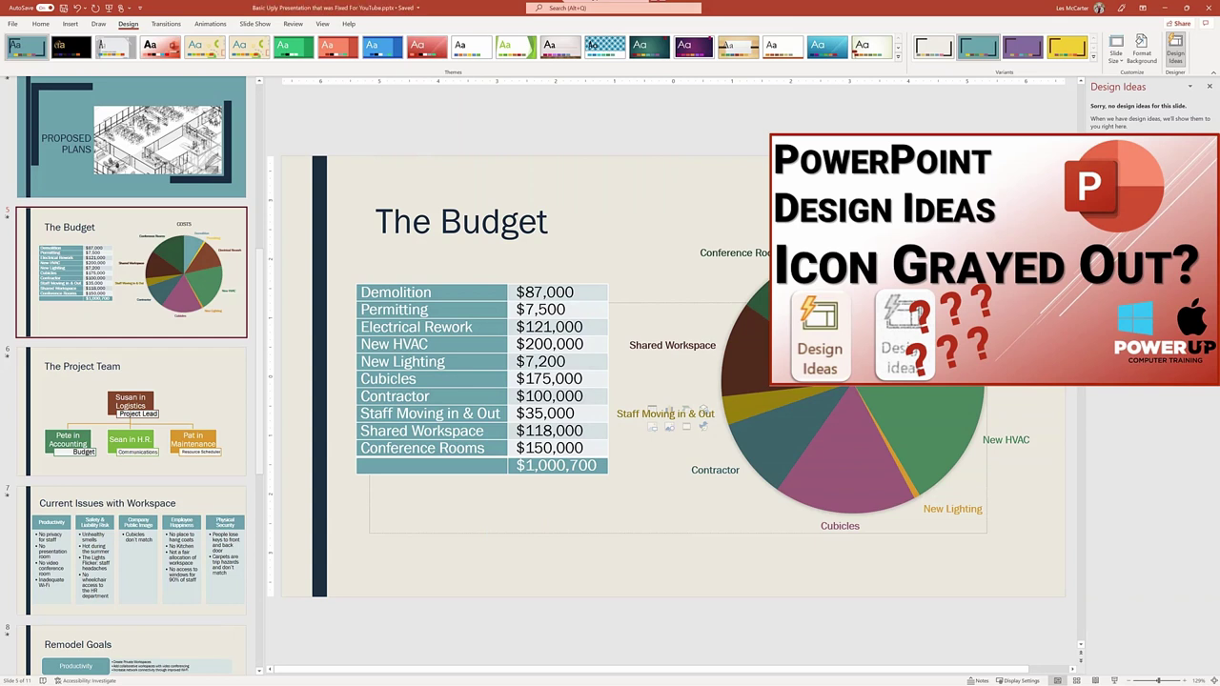
# - Cut the COSTS pie chart from The Budget slide, leaving the cost table
pyautogui.click(634, 221)
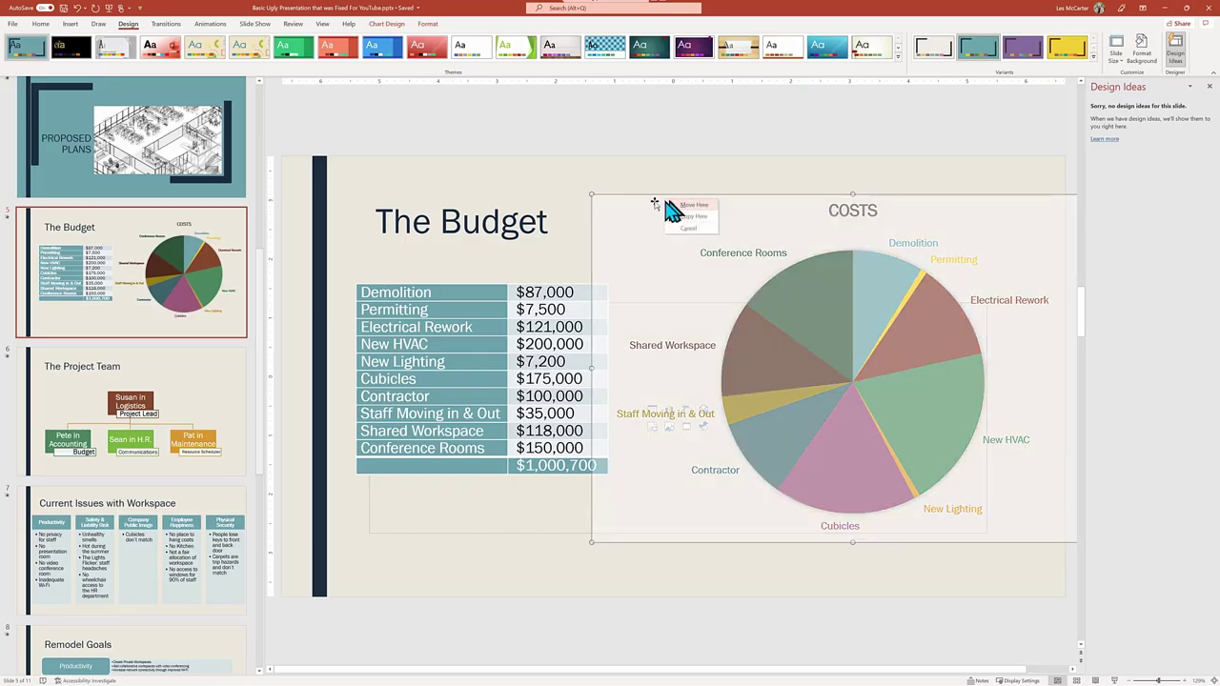
pyautogui.rightClick(647, 203)
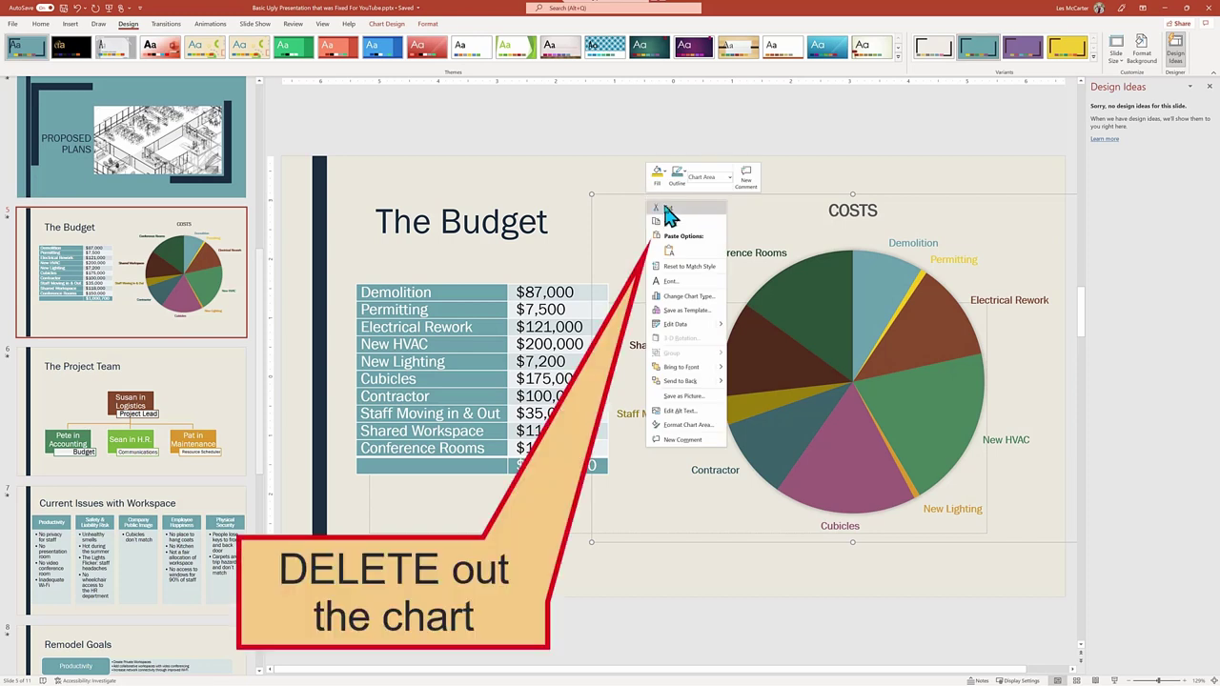
pyautogui.click(665, 210)
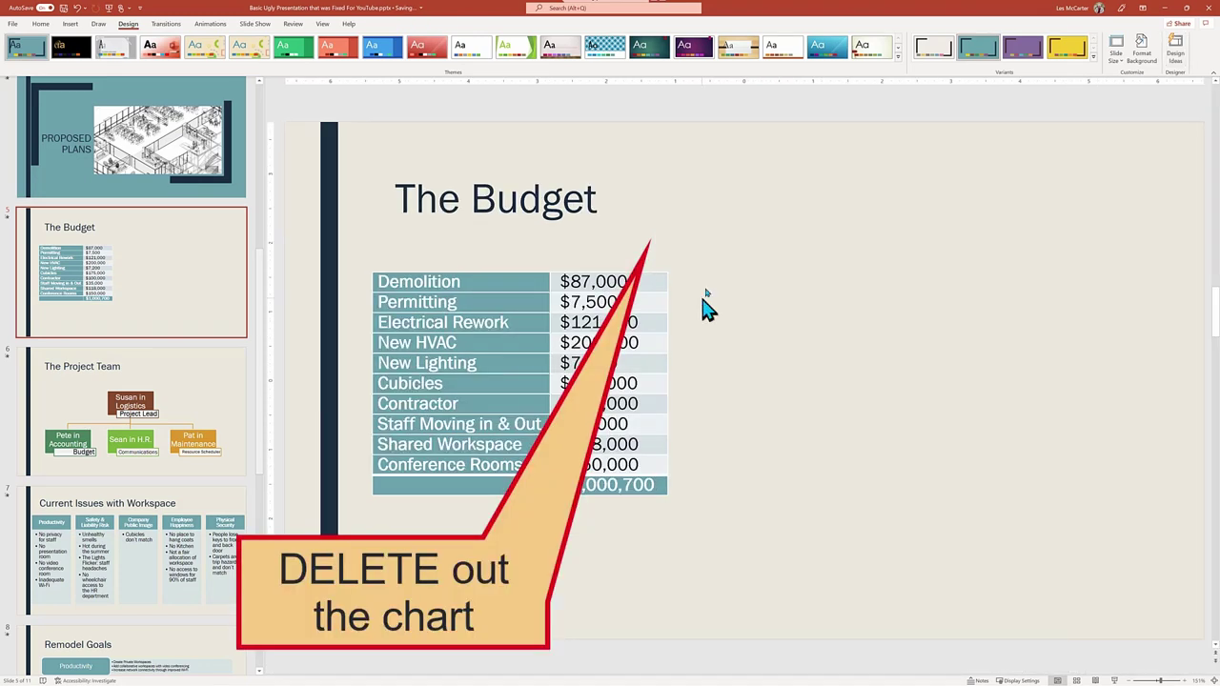
# - Try teal, black-header table and dark navy layouts on The Budget, then undo back to the original with its pie chart
pyautogui.click(1176, 48)
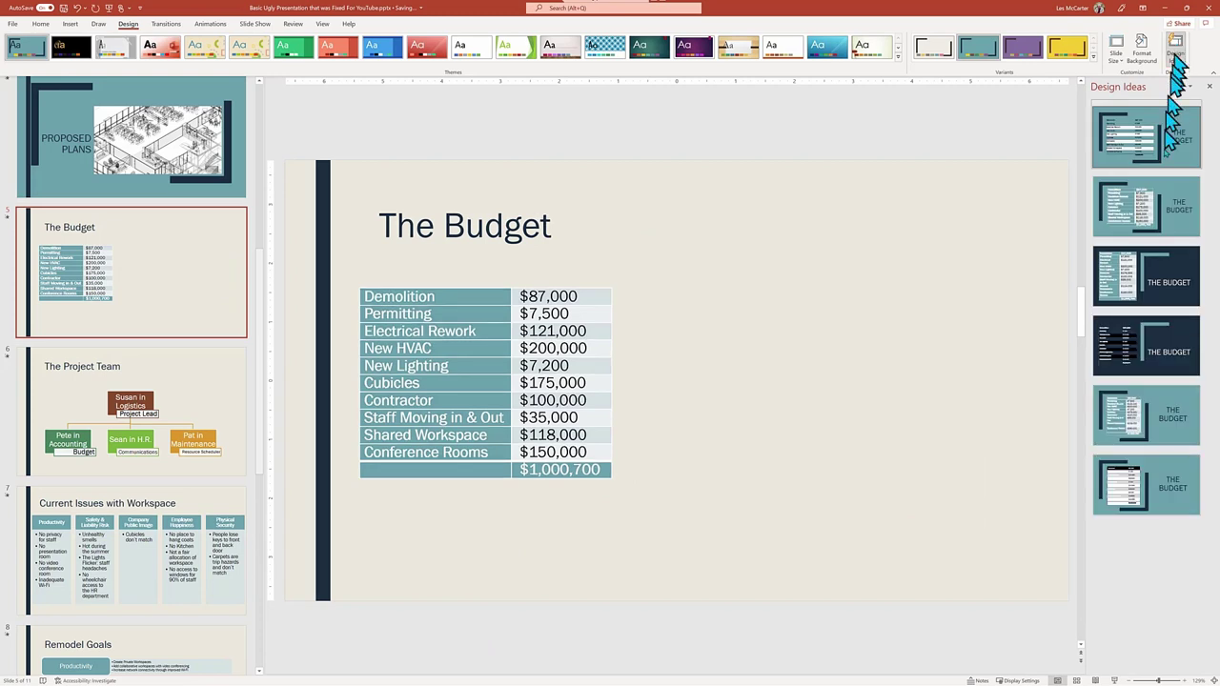
pyautogui.click(1149, 227)
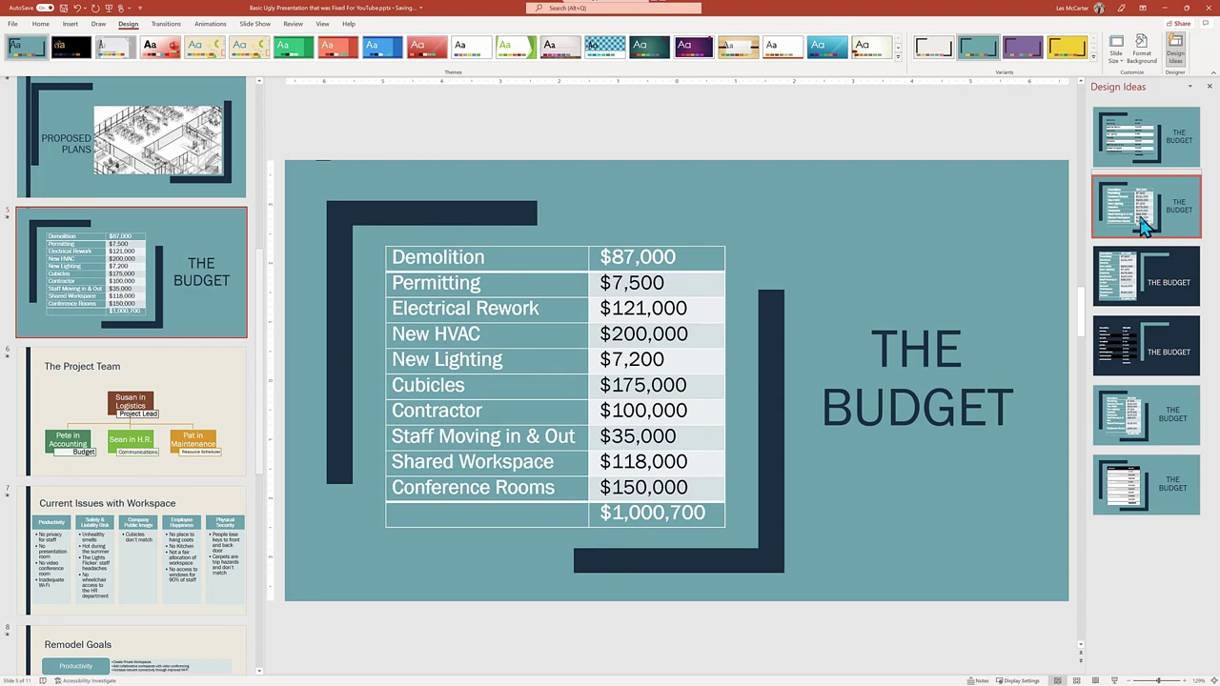
pyautogui.click(1165, 496)
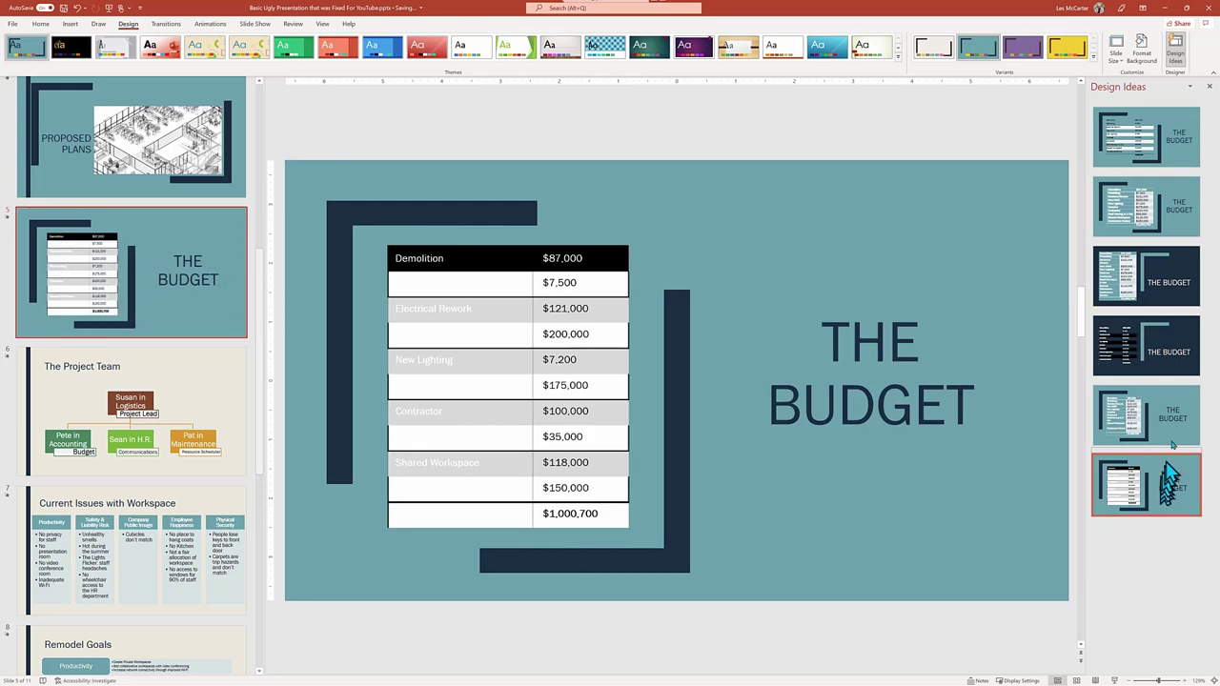
pyautogui.click(1190, 353)
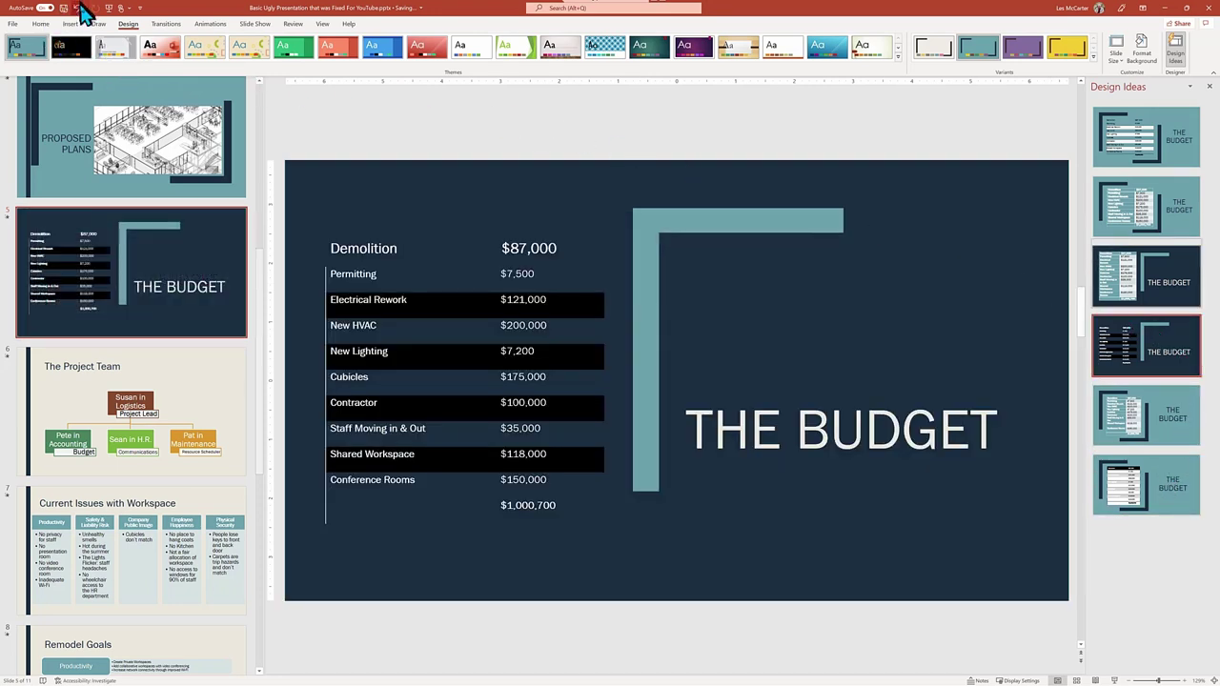
pyautogui.click(79, 8)
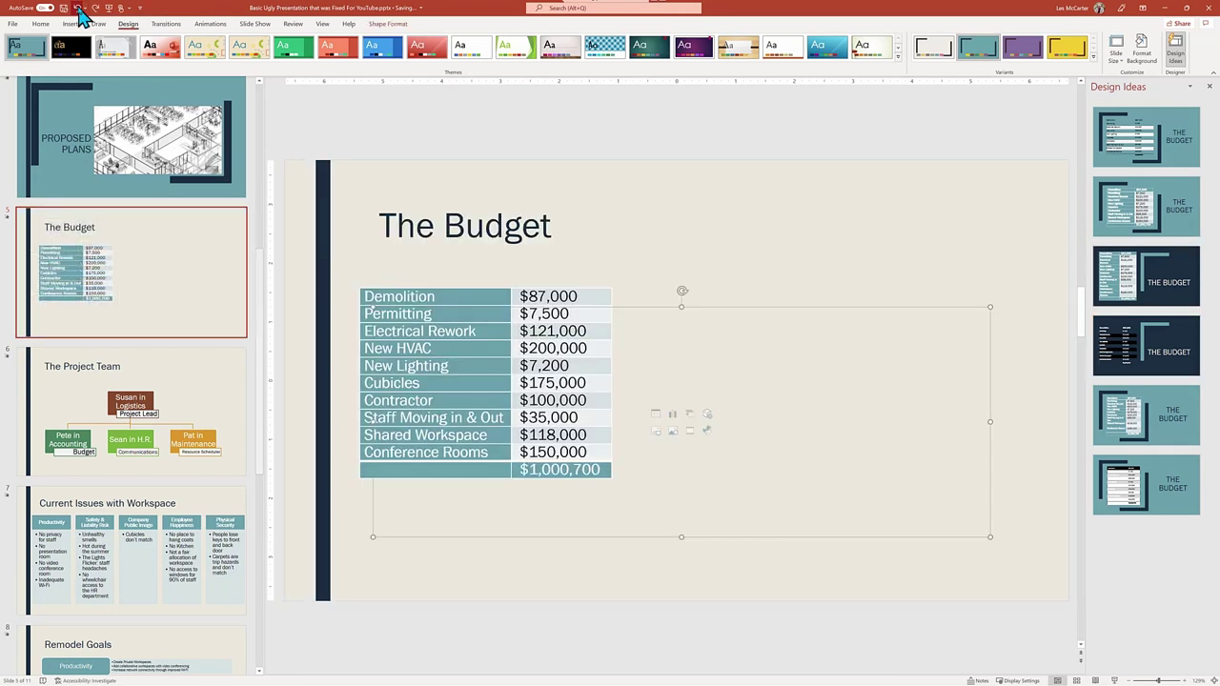
pyautogui.click(78, 8)
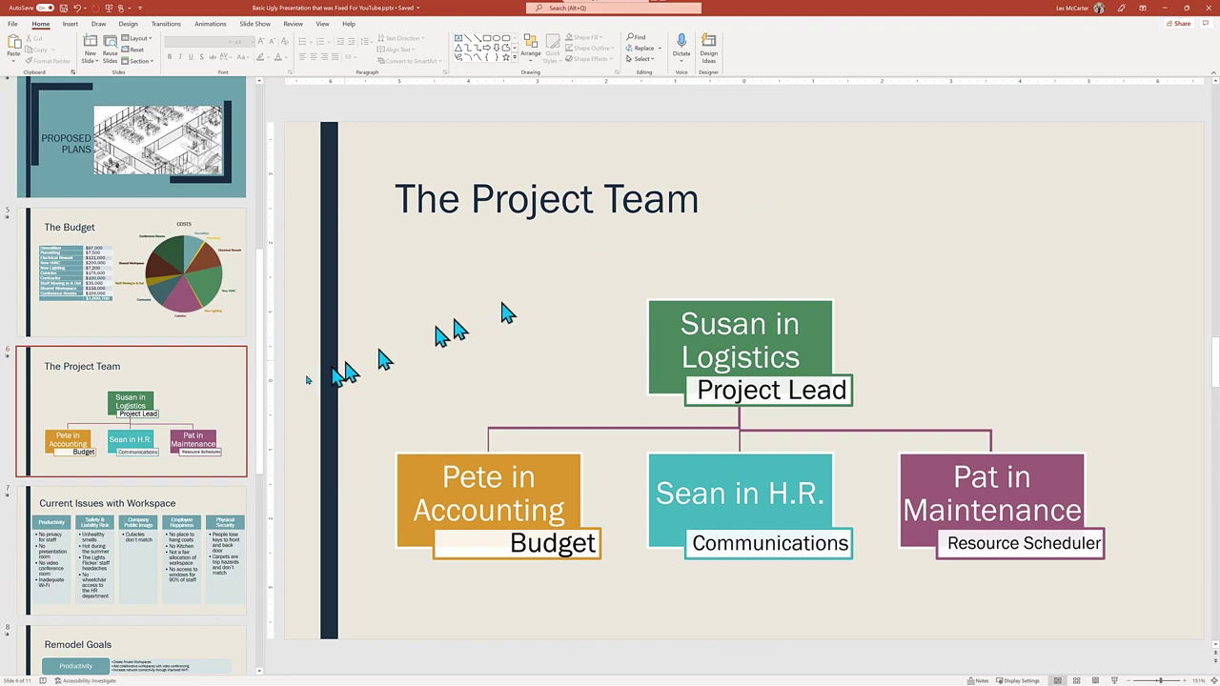
# - Restyle the Current Issues slide via Design Ideas so its five issue groups become colour-coded boxes
pyautogui.click(195, 519)
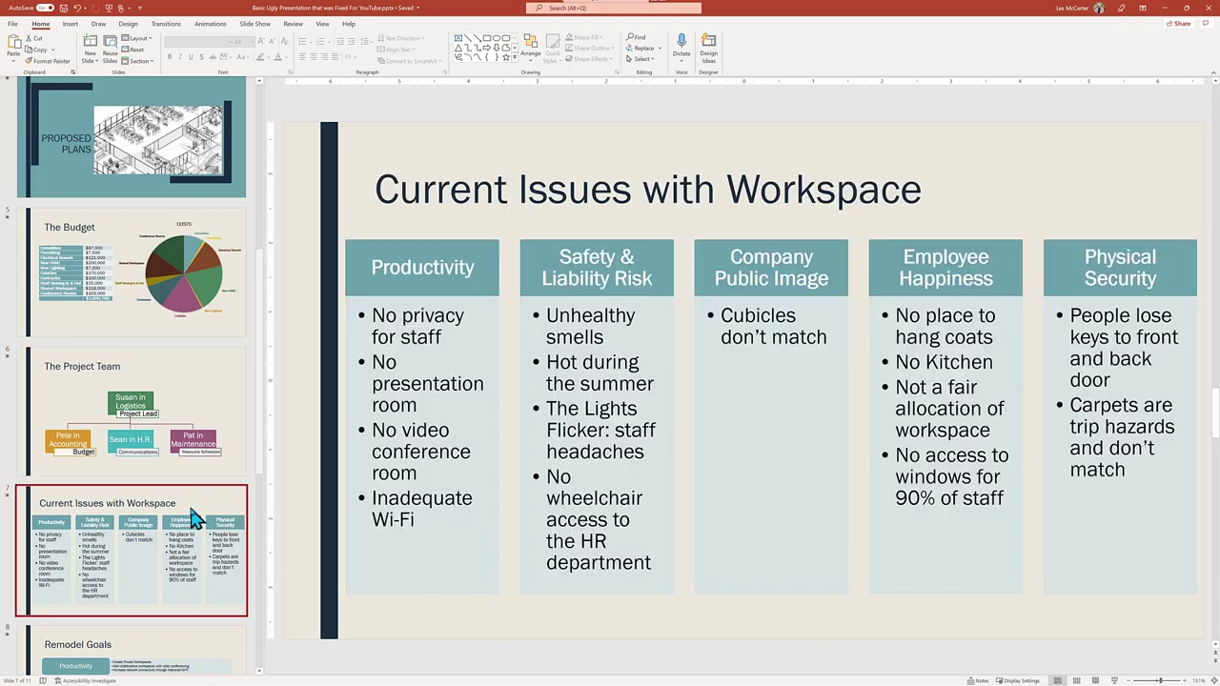
pyautogui.click(127, 24)
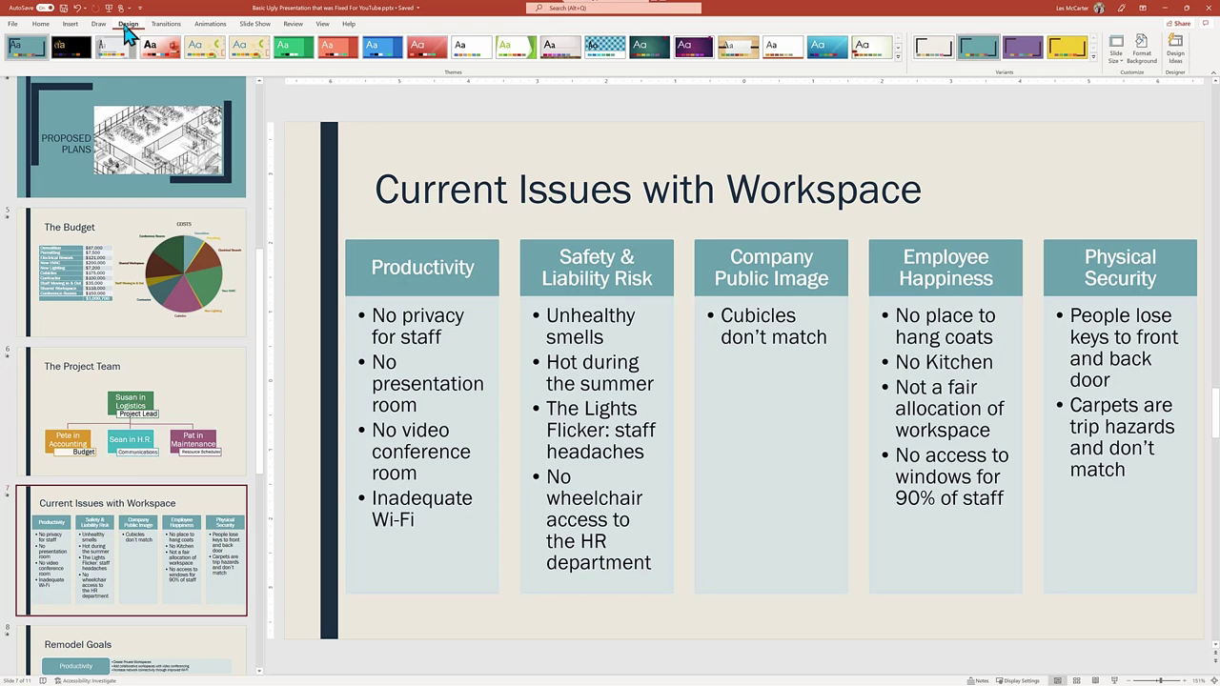
pyautogui.click(1178, 50)
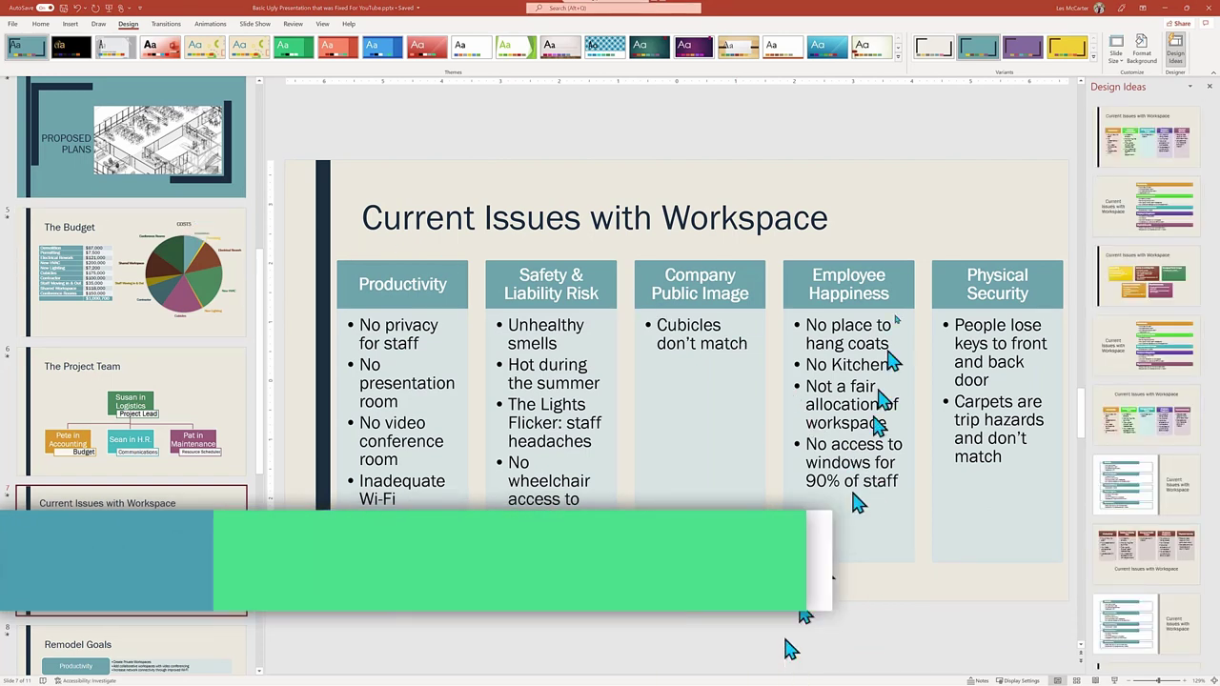
pyautogui.click(1174, 149)
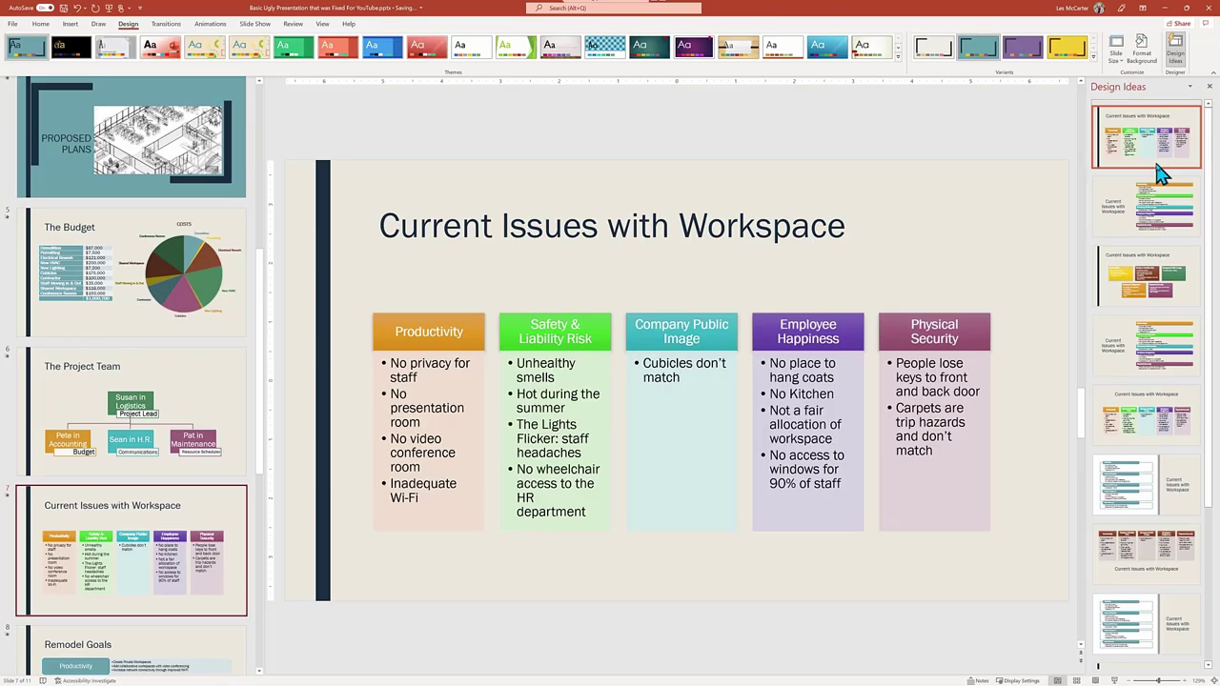
pyautogui.click(1177, 357)
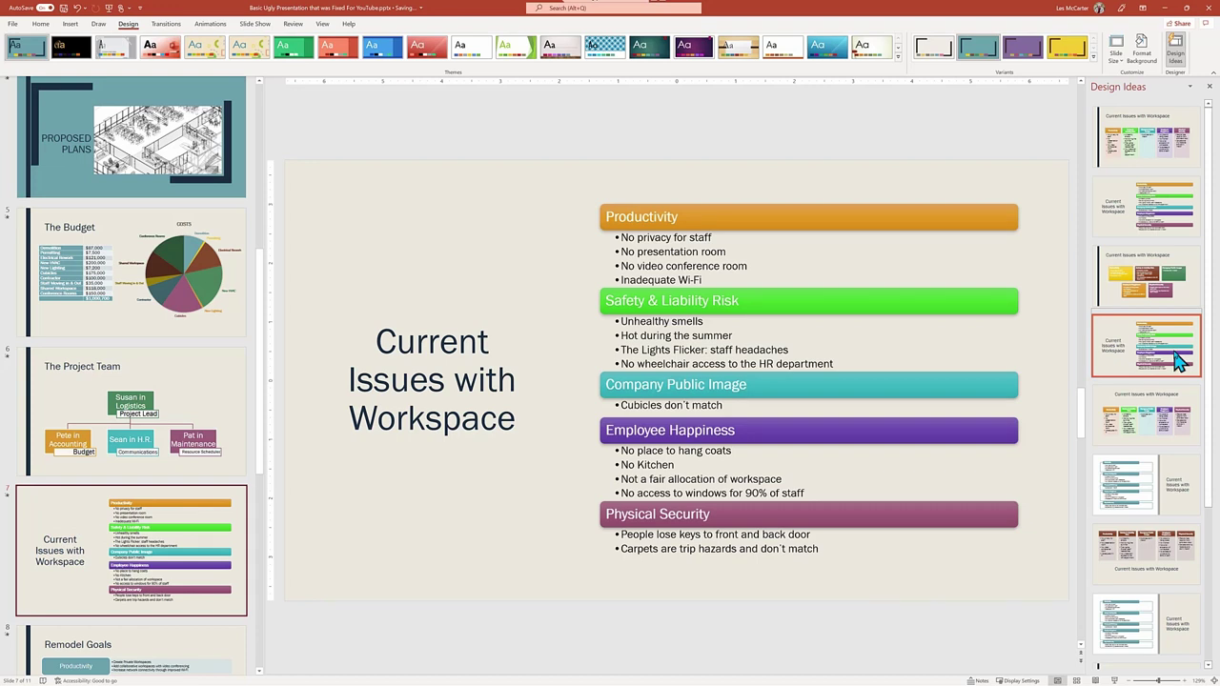
pyautogui.click(1163, 277)
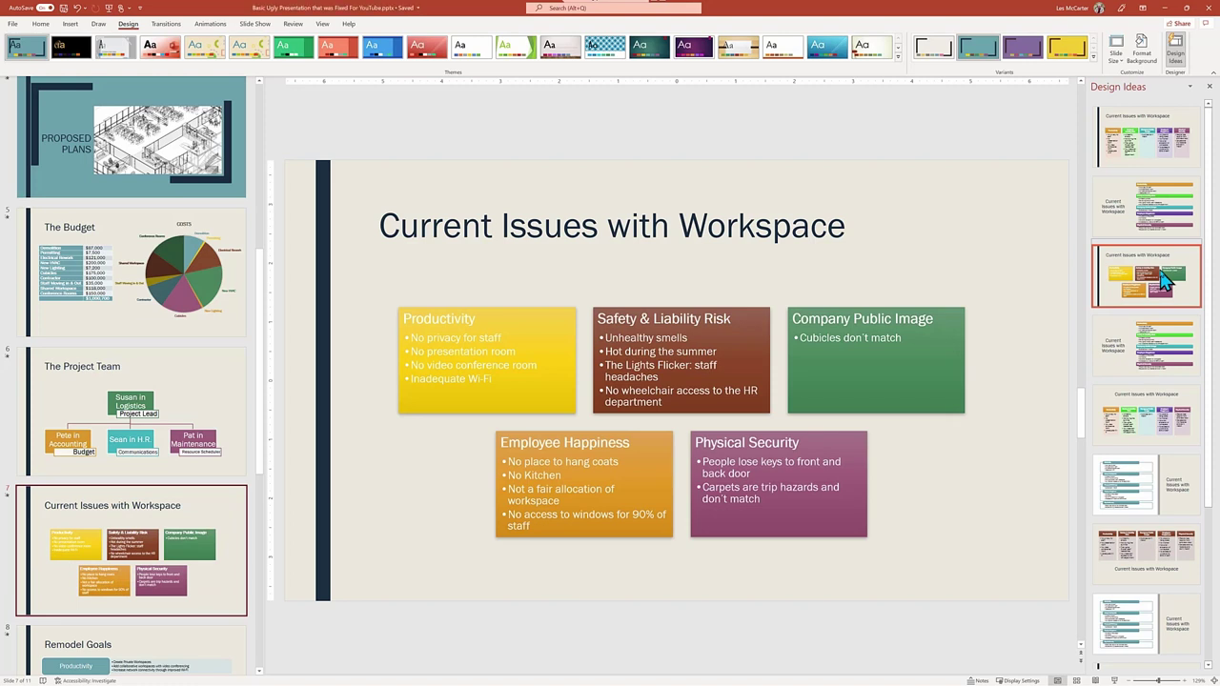
pyautogui.click(103, 660)
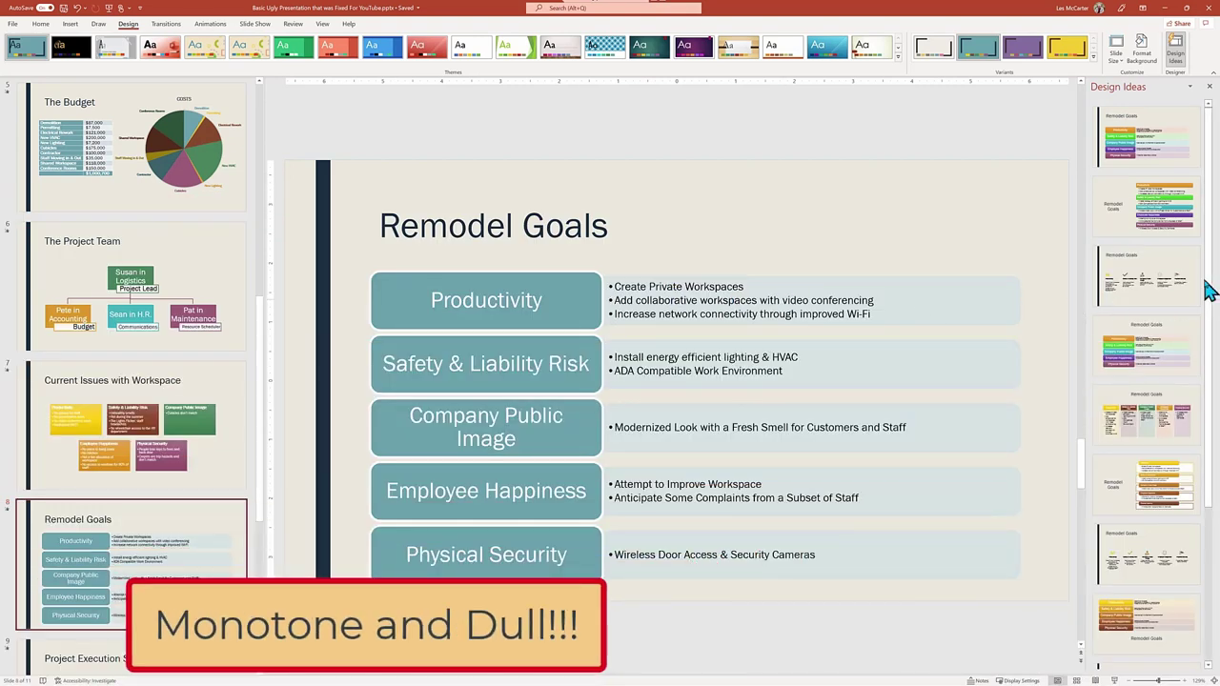
# - Load more Design Ideas suggestions for the Remodel Goals slide
pyautogui.scroll(-2, 1191, 291)
pyautogui.scroll(-3, 1186, 296)
pyautogui.scroll(-2, 1184, 291)
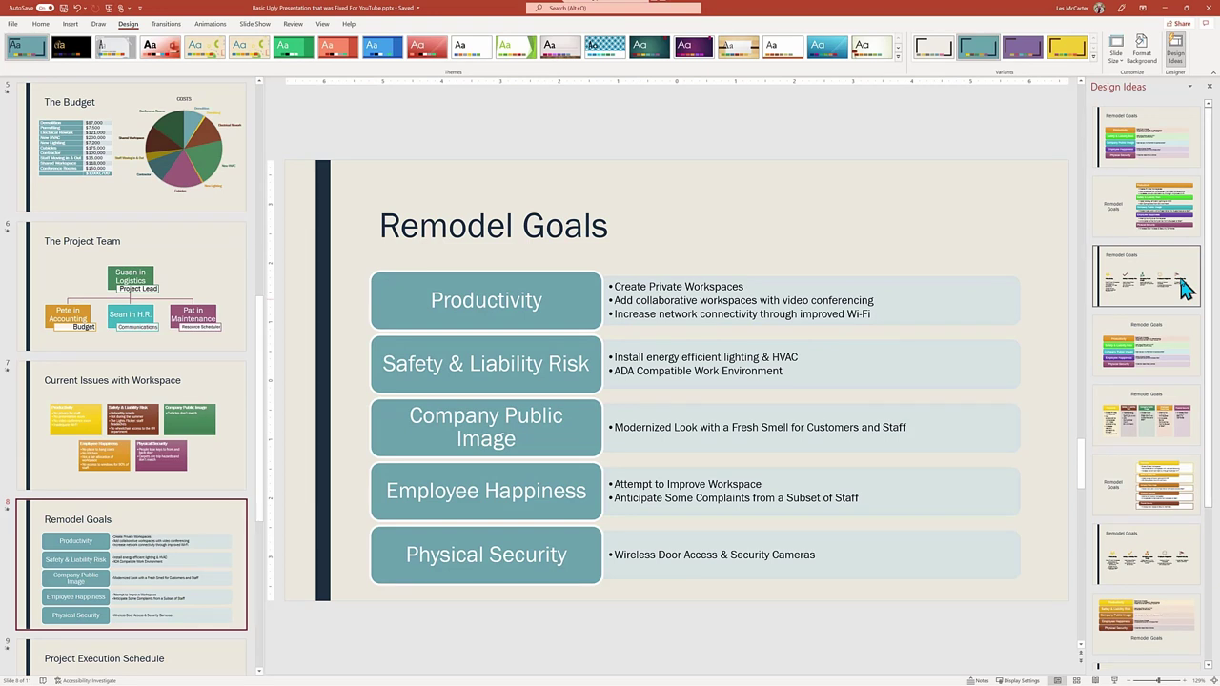
pyautogui.scroll(-1, 1185, 289)
pyautogui.scroll(-6, 1185, 289)
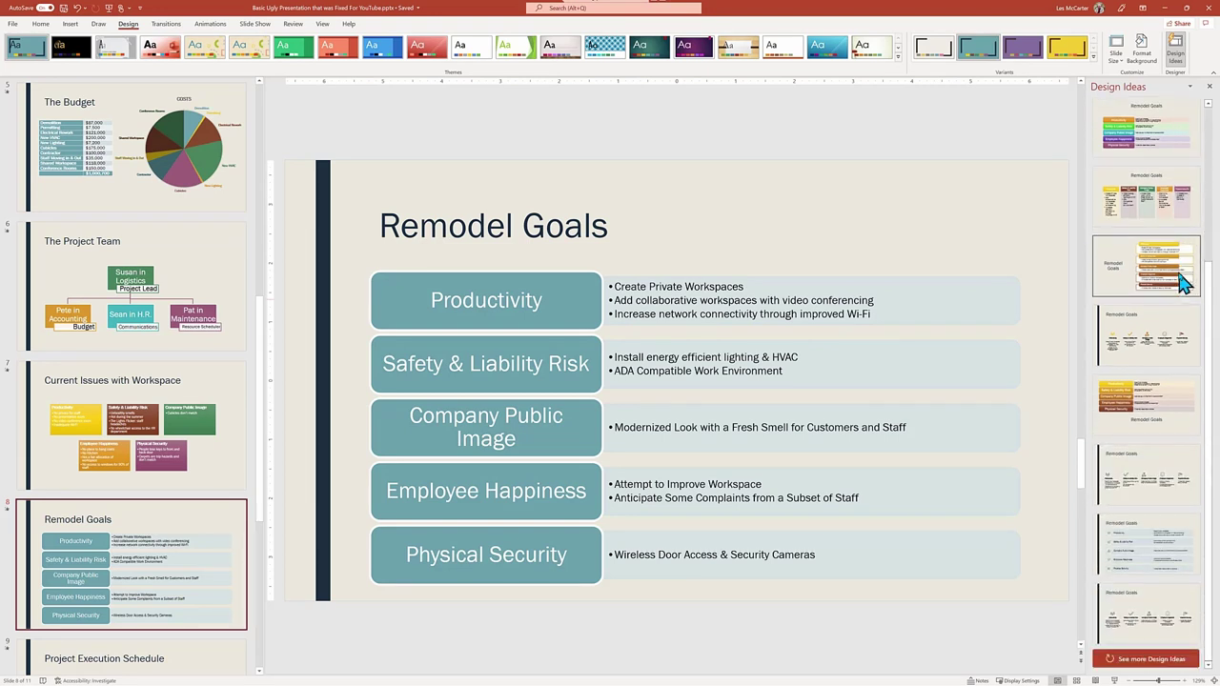
pyautogui.click(1142, 661)
# - Apply the navy multicolour goal-boxes design to Remodel Goals
pyautogui.scroll(-2, 1144, 658)
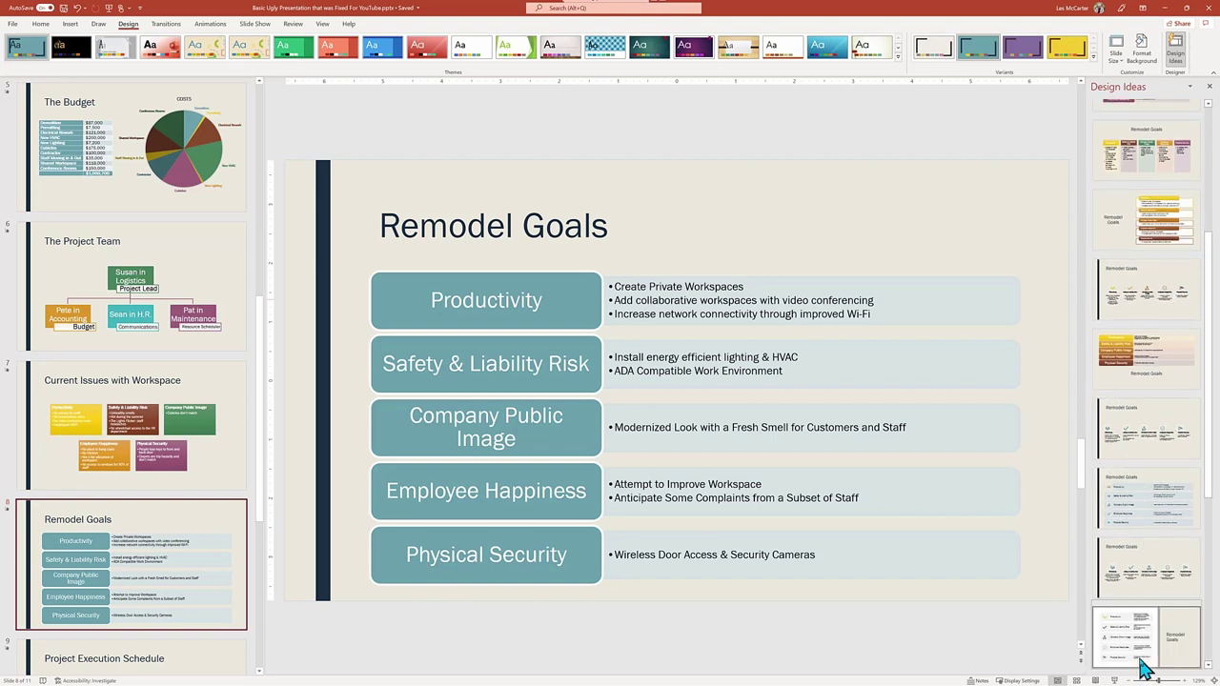
pyautogui.scroll(-5, 1154, 336)
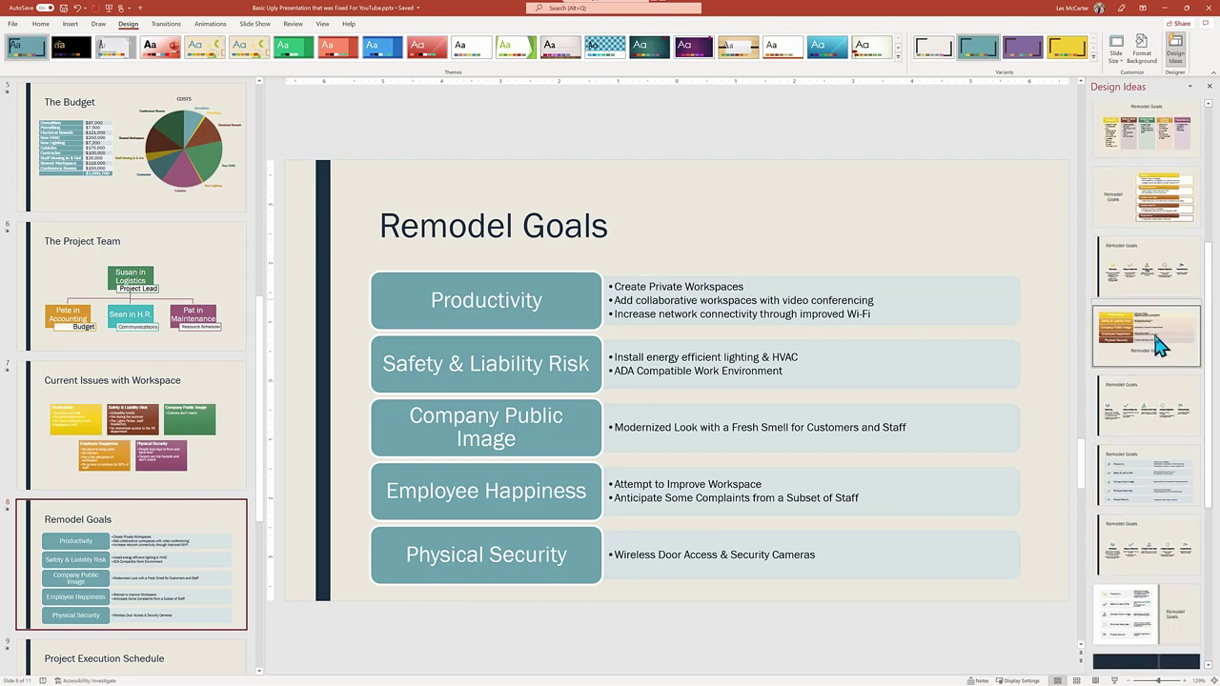
pyautogui.scroll(-3, 1161, 345)
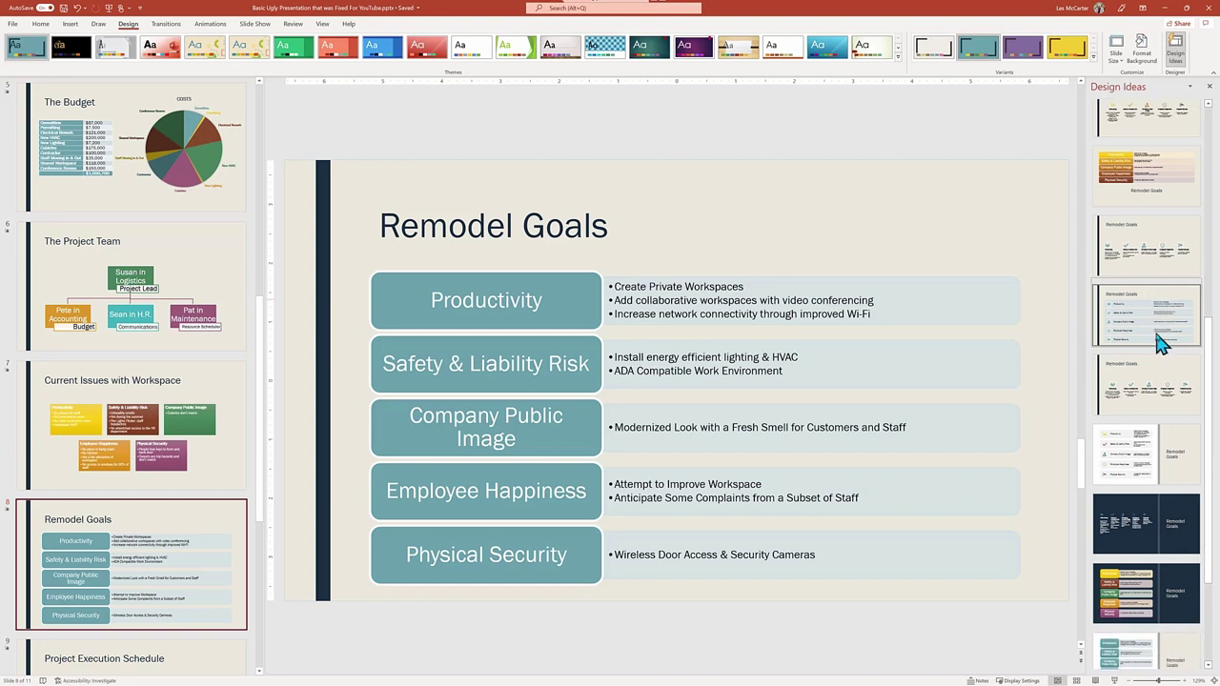
pyautogui.scroll(-2, 1161, 343)
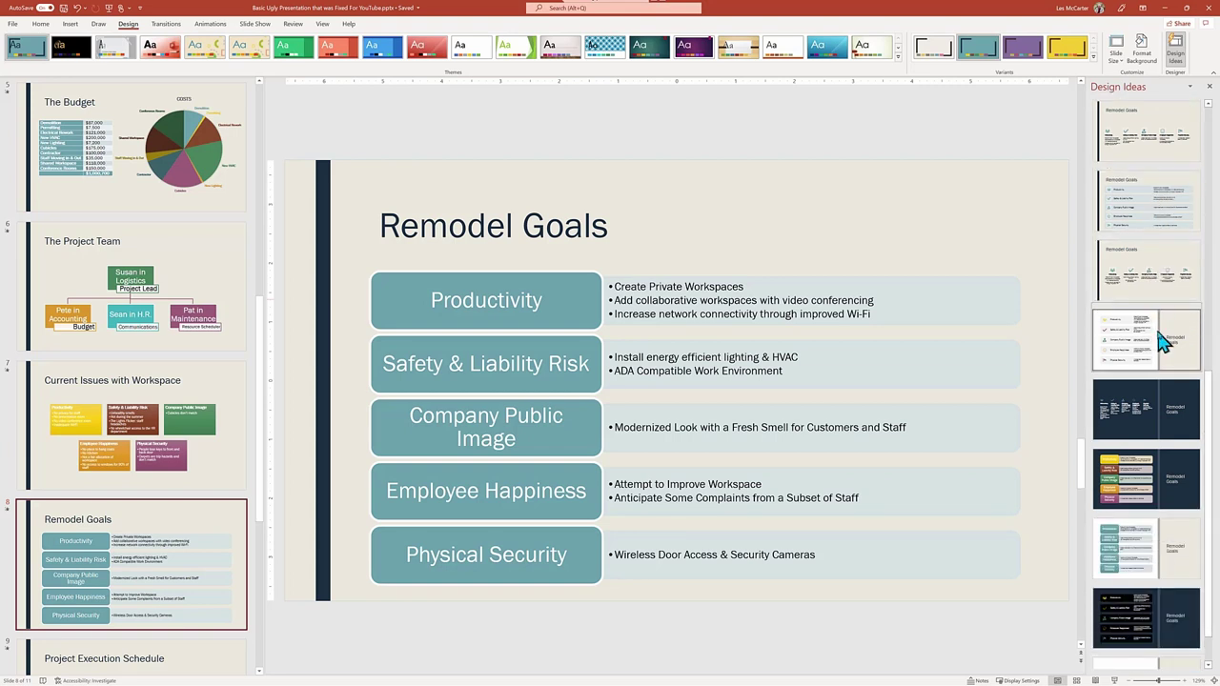
pyautogui.click(1179, 505)
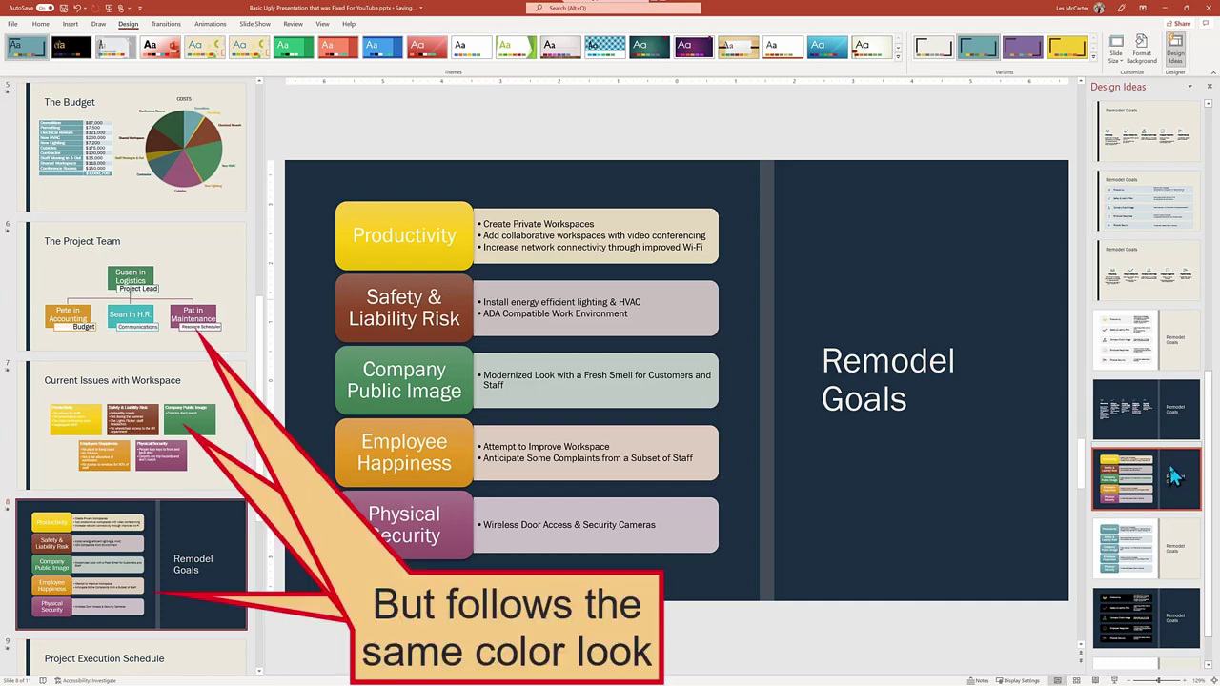
pyautogui.scroll(-5, 217, 489)
pyautogui.click(204, 298)
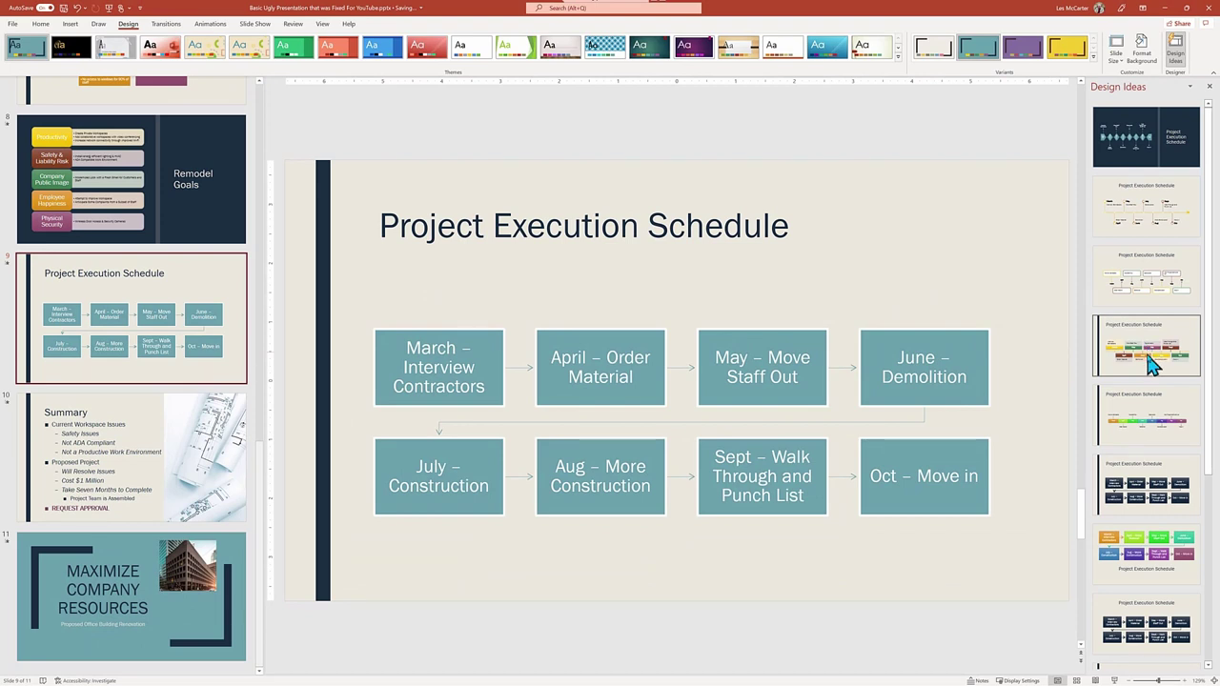
# - Try colourful timeline and boxes designs on the schedule, then keep the teal months-on-a-line timeline
pyautogui.click(1154, 365)
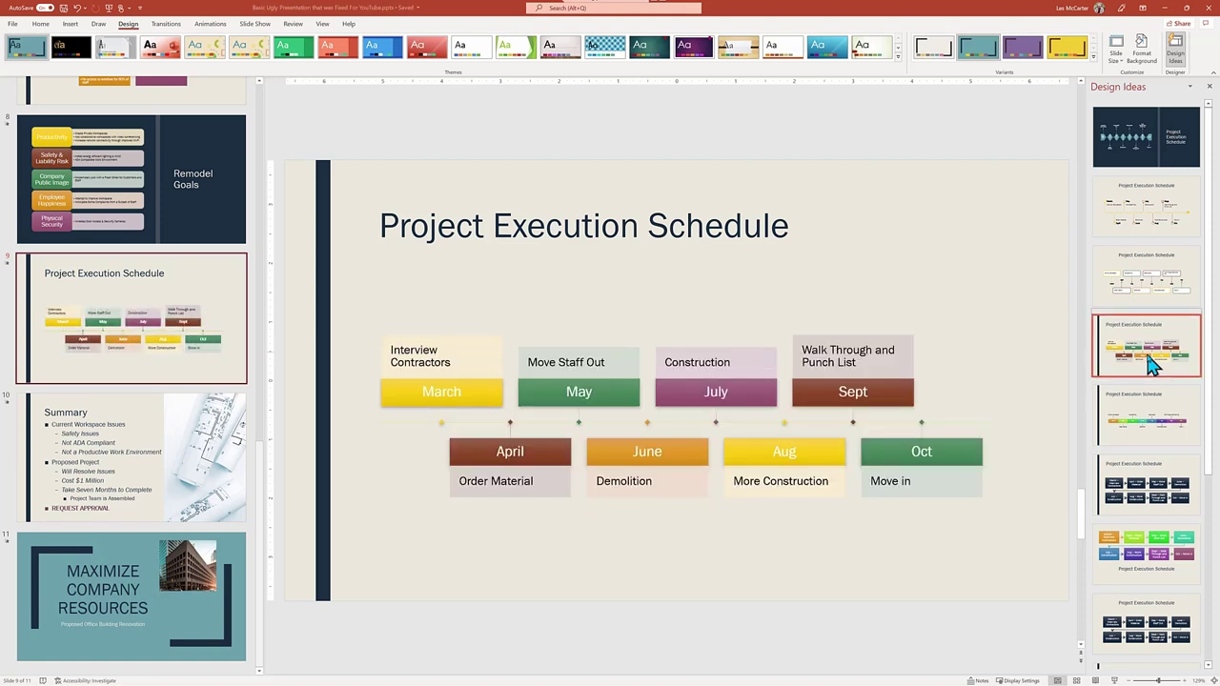
pyautogui.scroll(-1, 1159, 367)
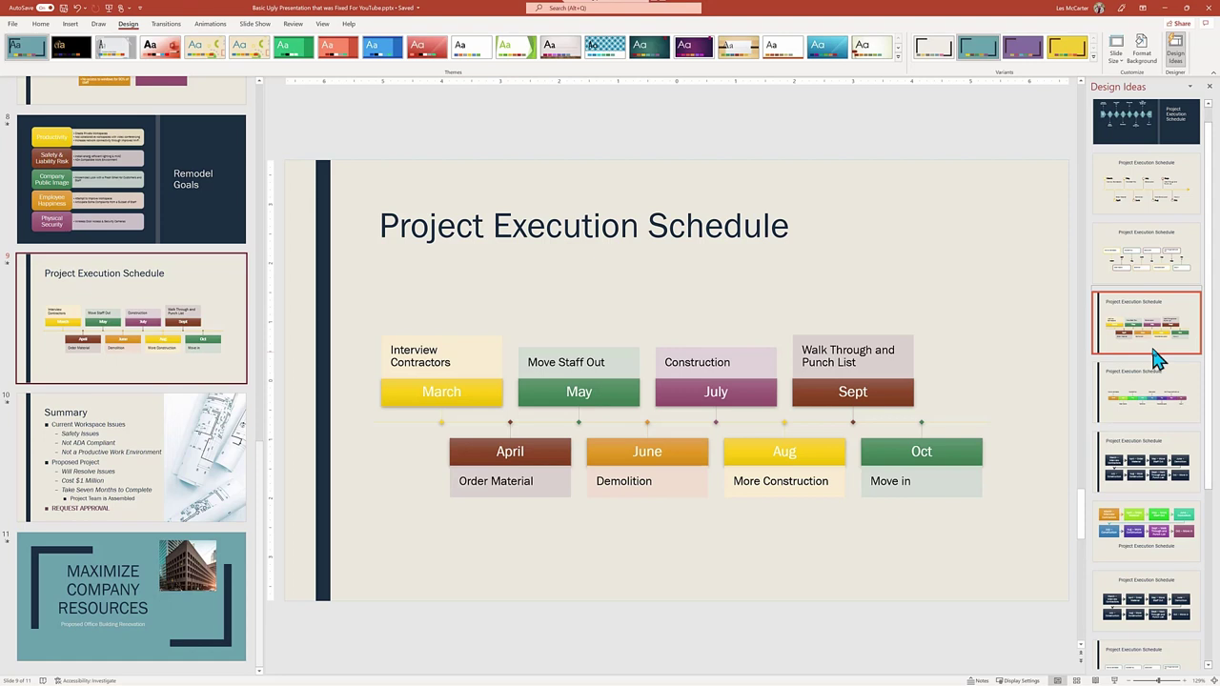
pyautogui.scroll(-1, 1157, 357)
pyautogui.scroll(-3, 1156, 357)
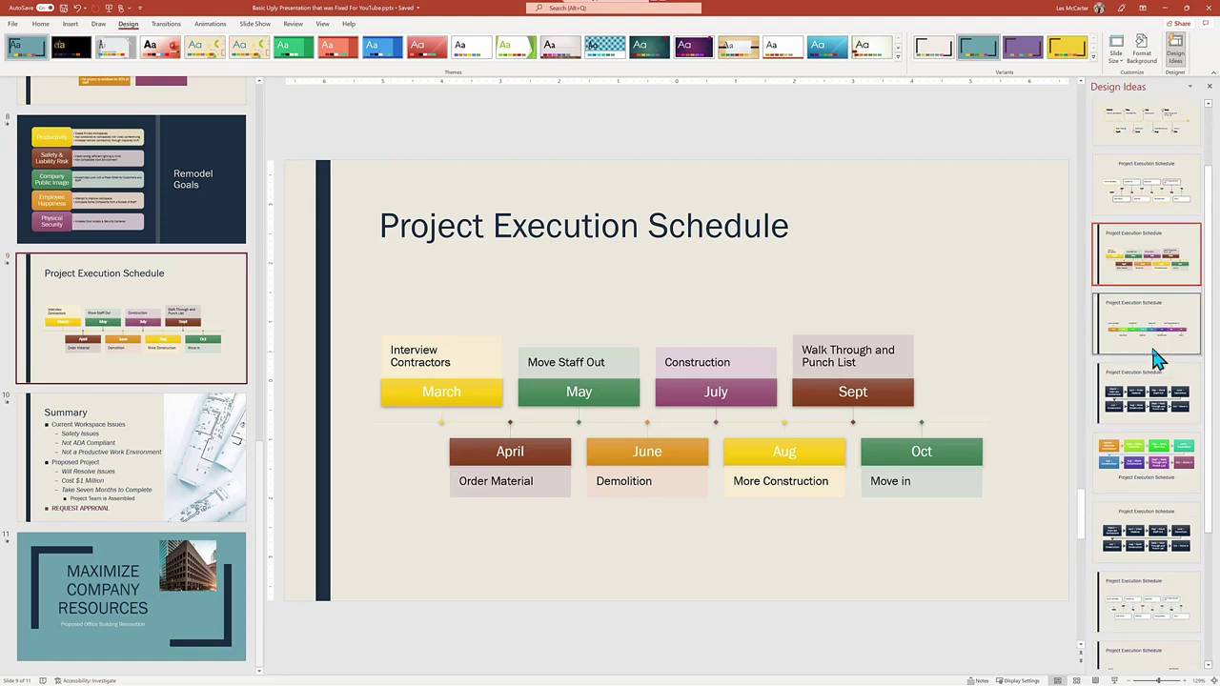
pyautogui.click(1139, 435)
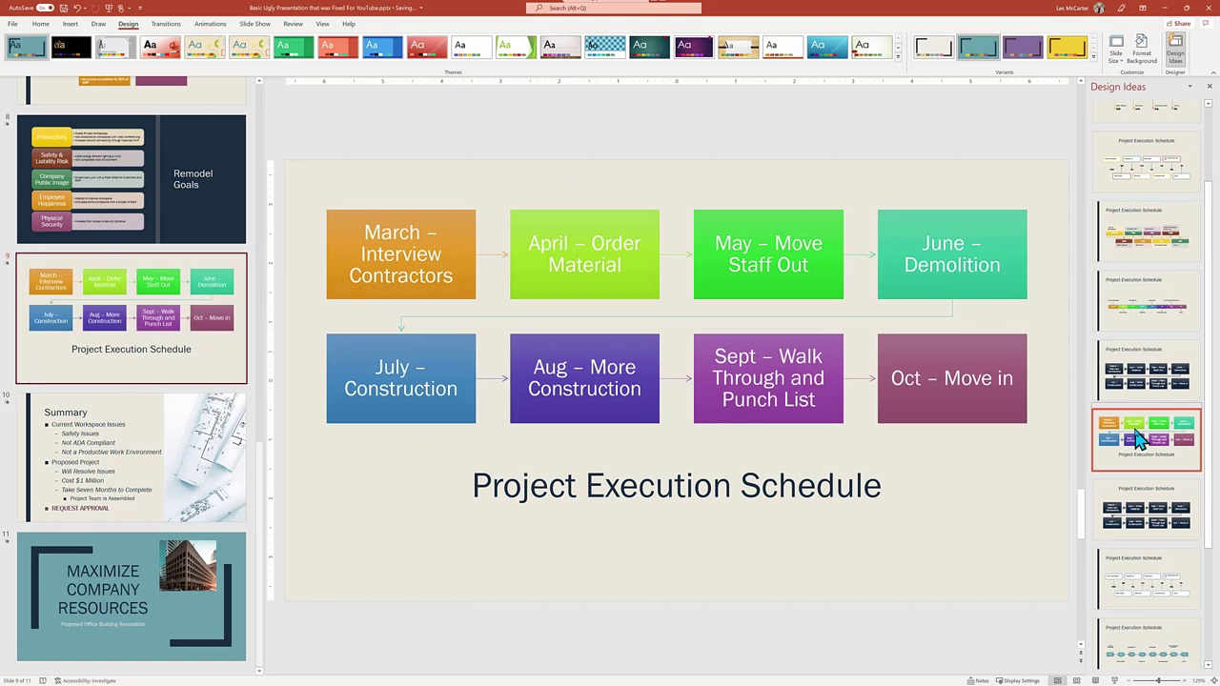
pyautogui.scroll(-5, 1139, 434)
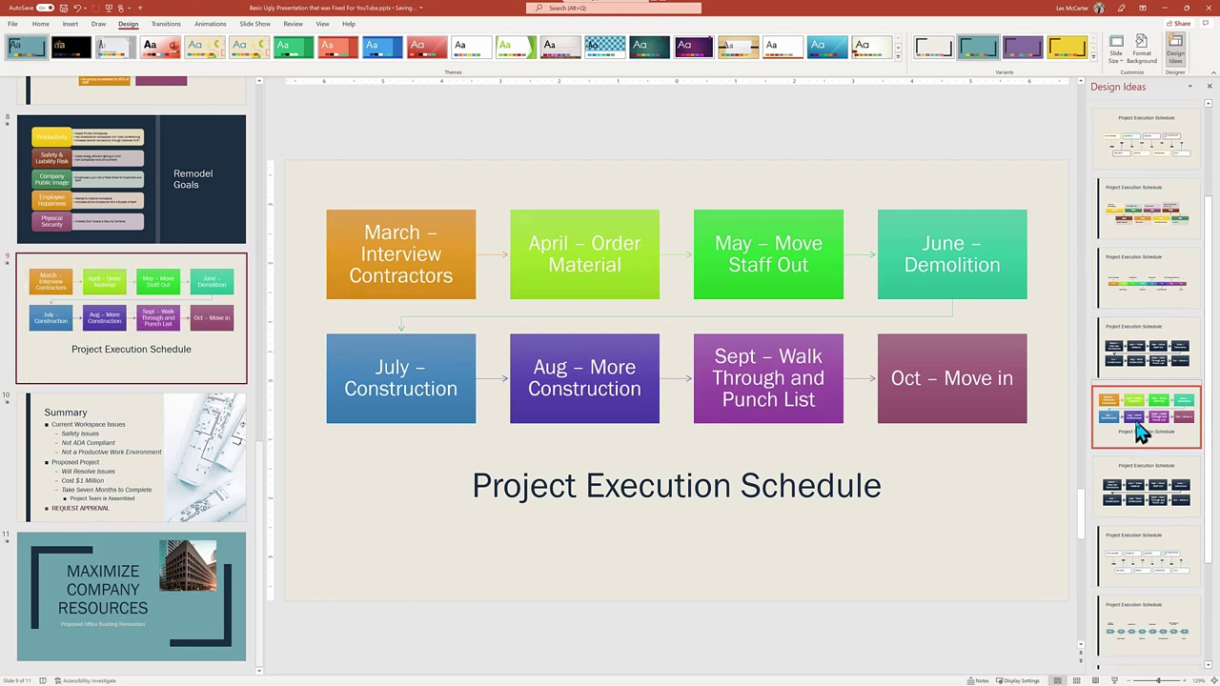
pyautogui.scroll(-3, 1141, 426)
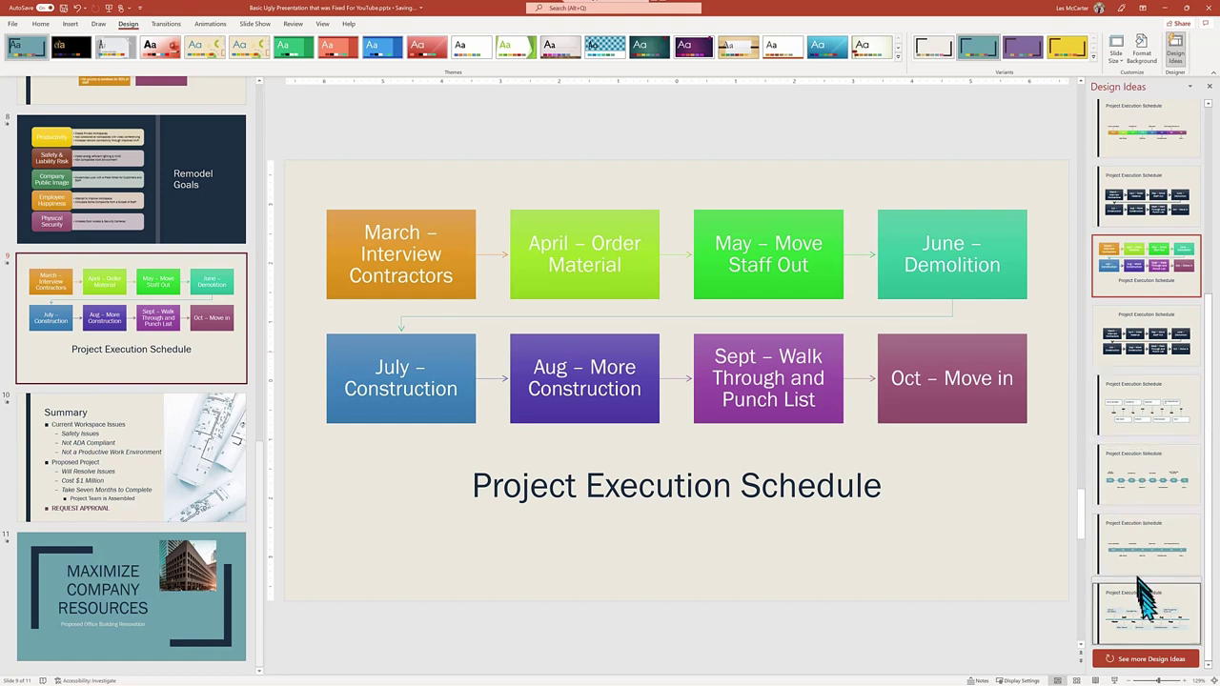
pyautogui.click(1148, 634)
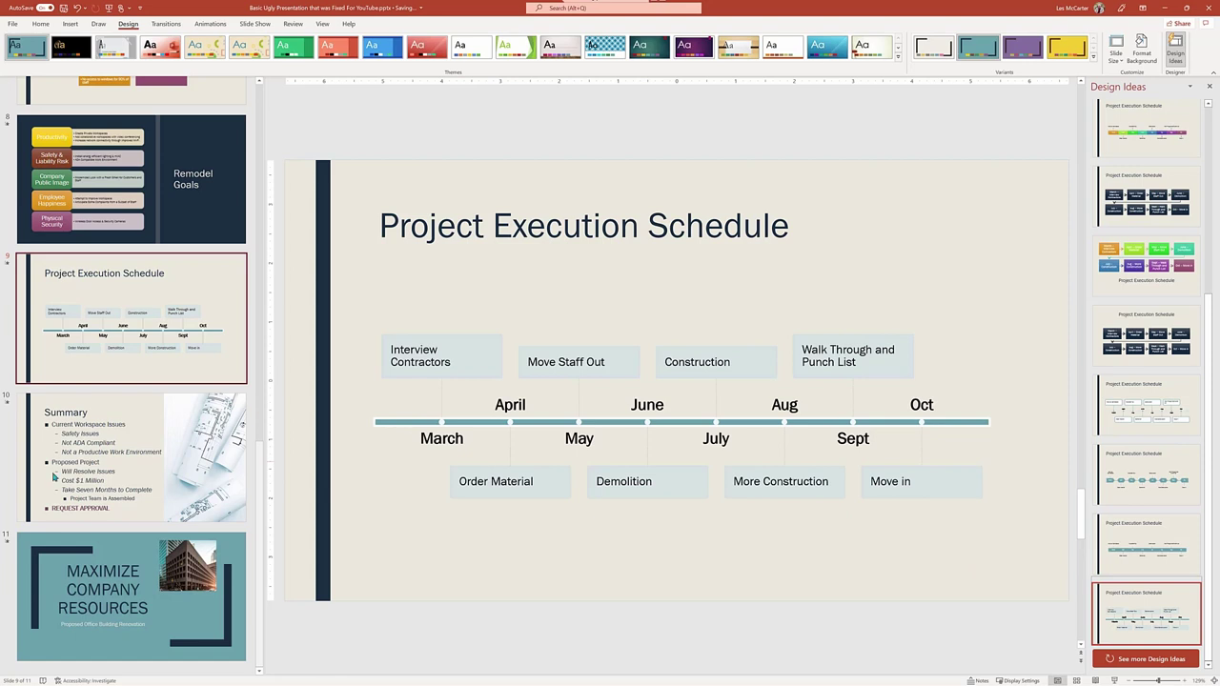
pyautogui.click(190, 441)
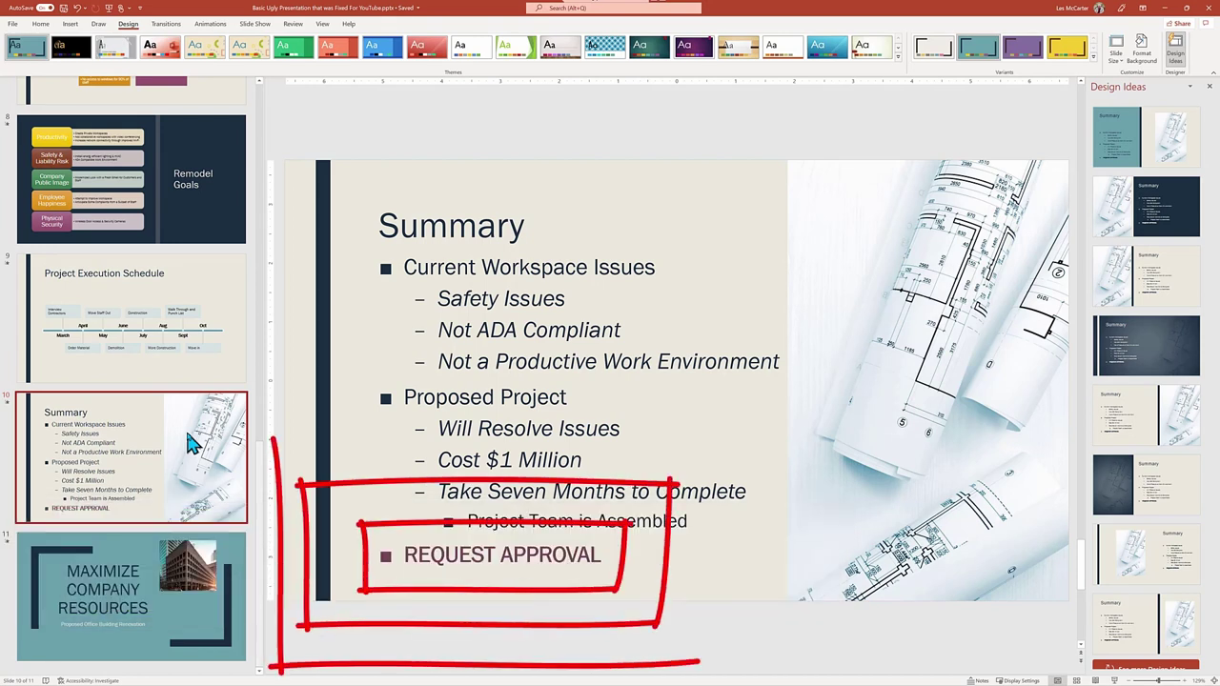
# - Try two Design Ideas on the Summary slide, including a framed-picture layout, and undo both
pyautogui.click(1185, 439)
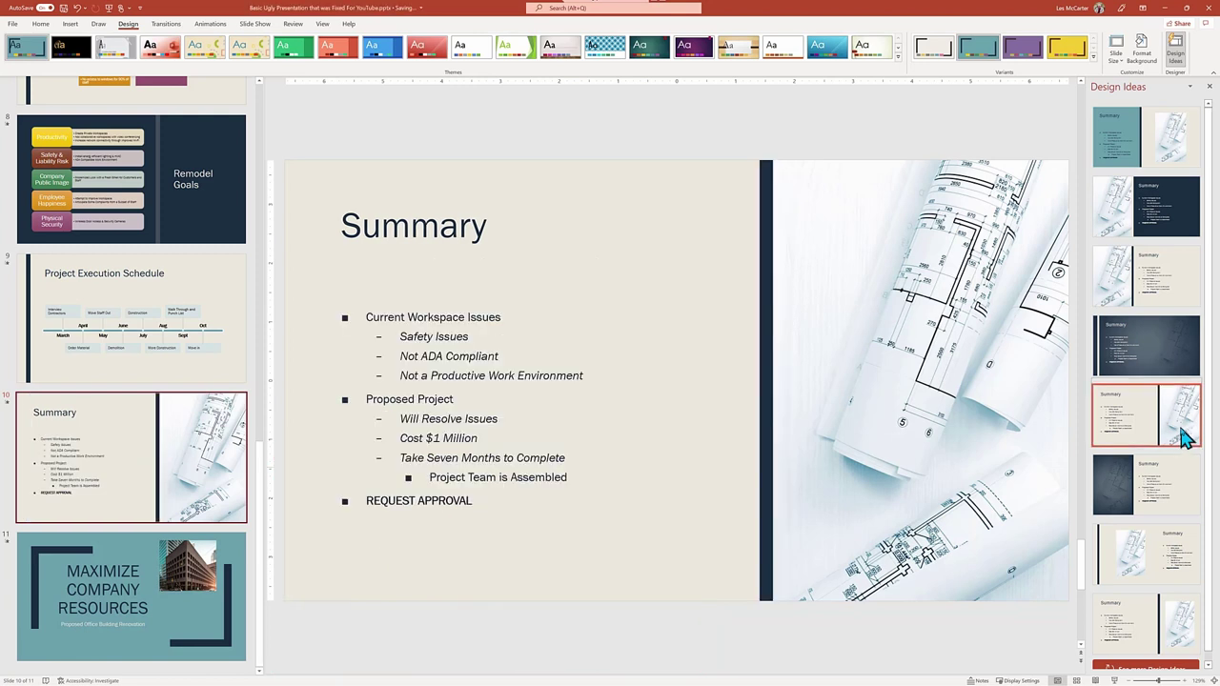
pyautogui.click(77, 8)
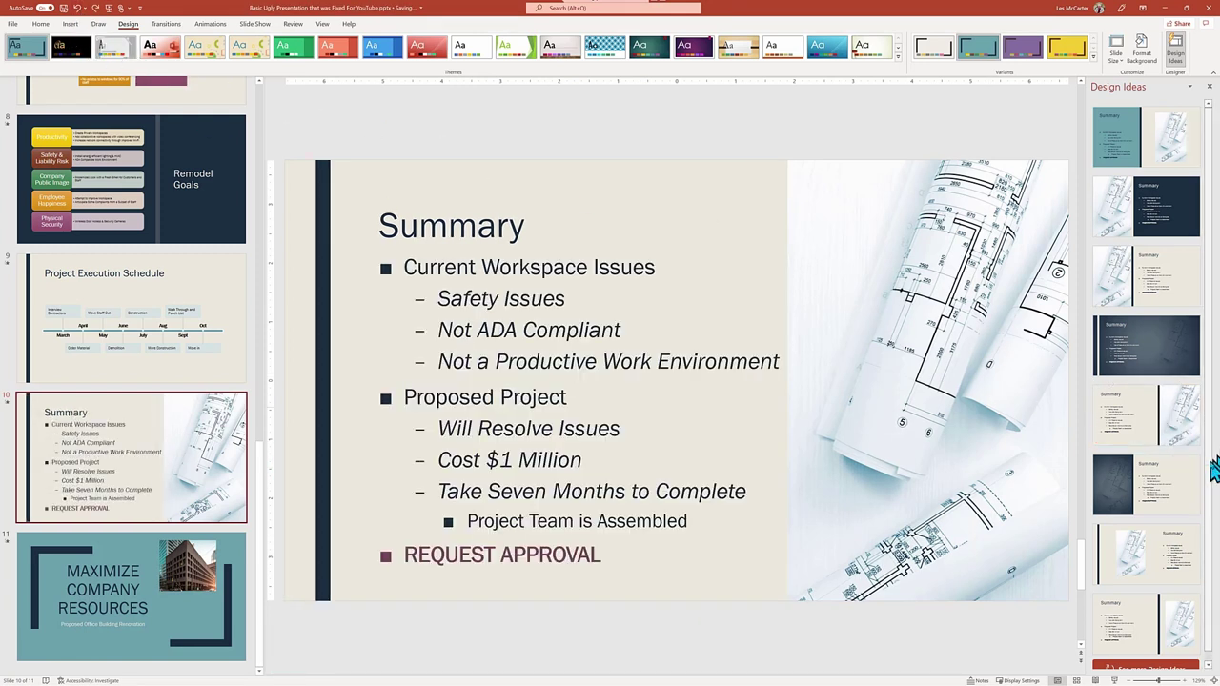
pyautogui.click(1171, 612)
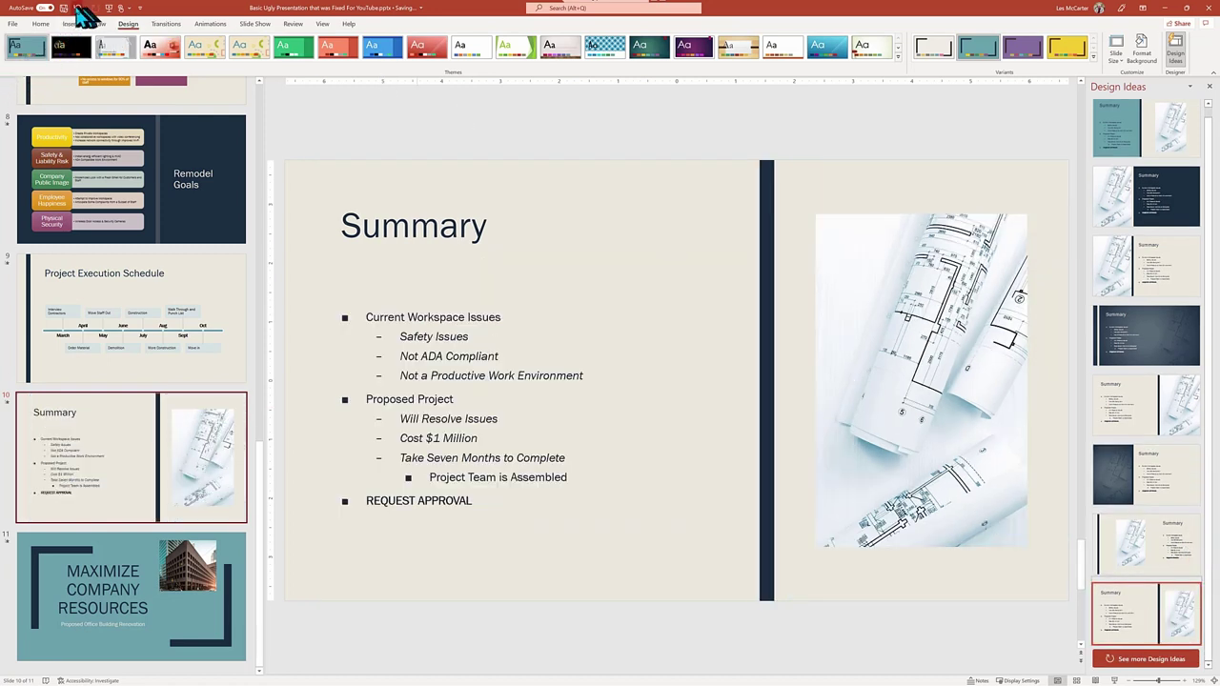
pyautogui.click(77, 8)
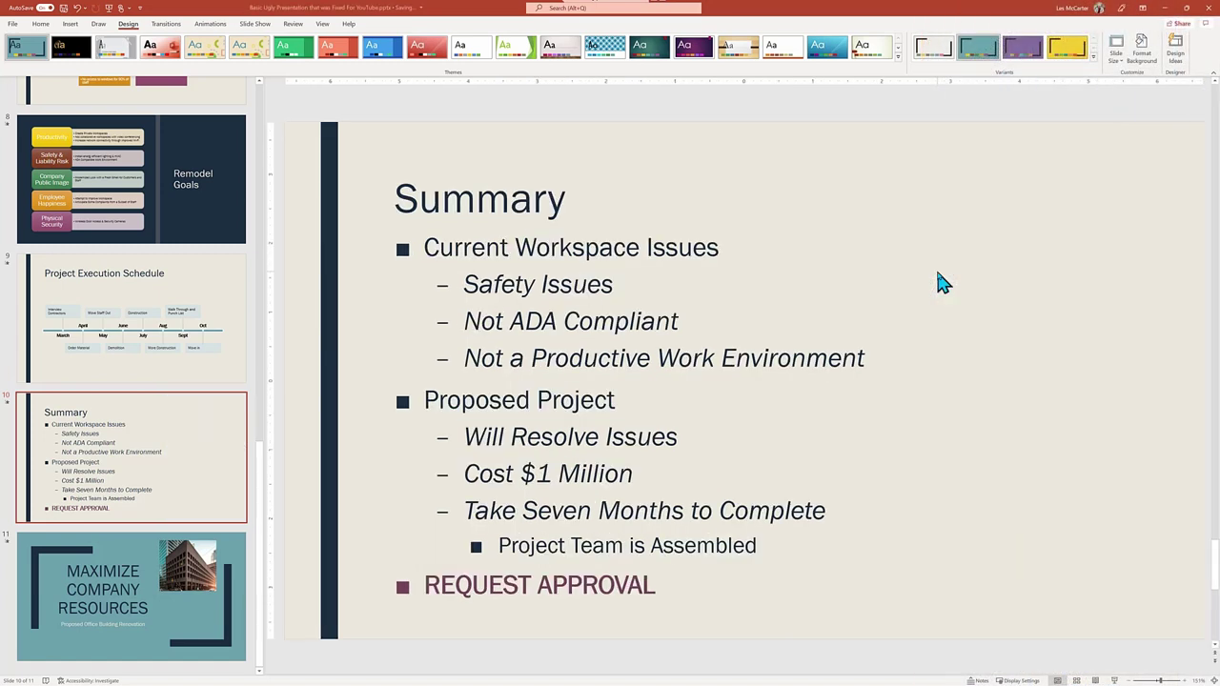
# - Reset the Summary slide and apply the navy flowchart design leading to REQUEST APPROVAL
pyautogui.rightClick(843, 202)
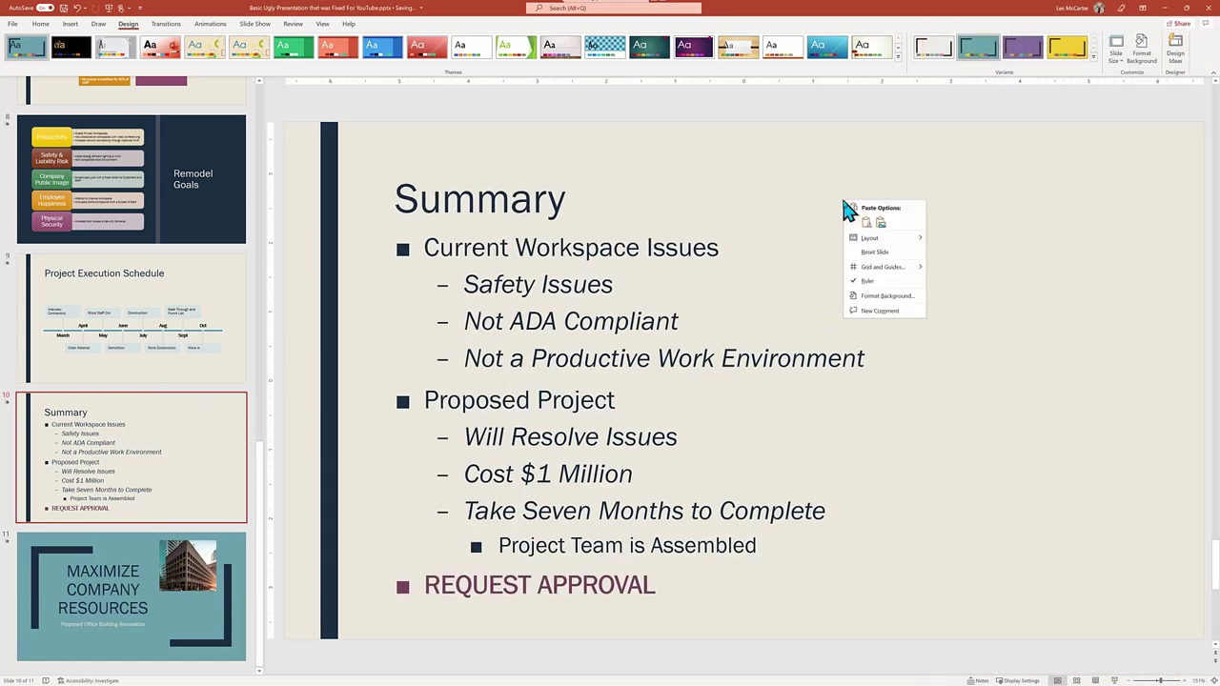
pyautogui.click(877, 257)
pyautogui.click(1176, 50)
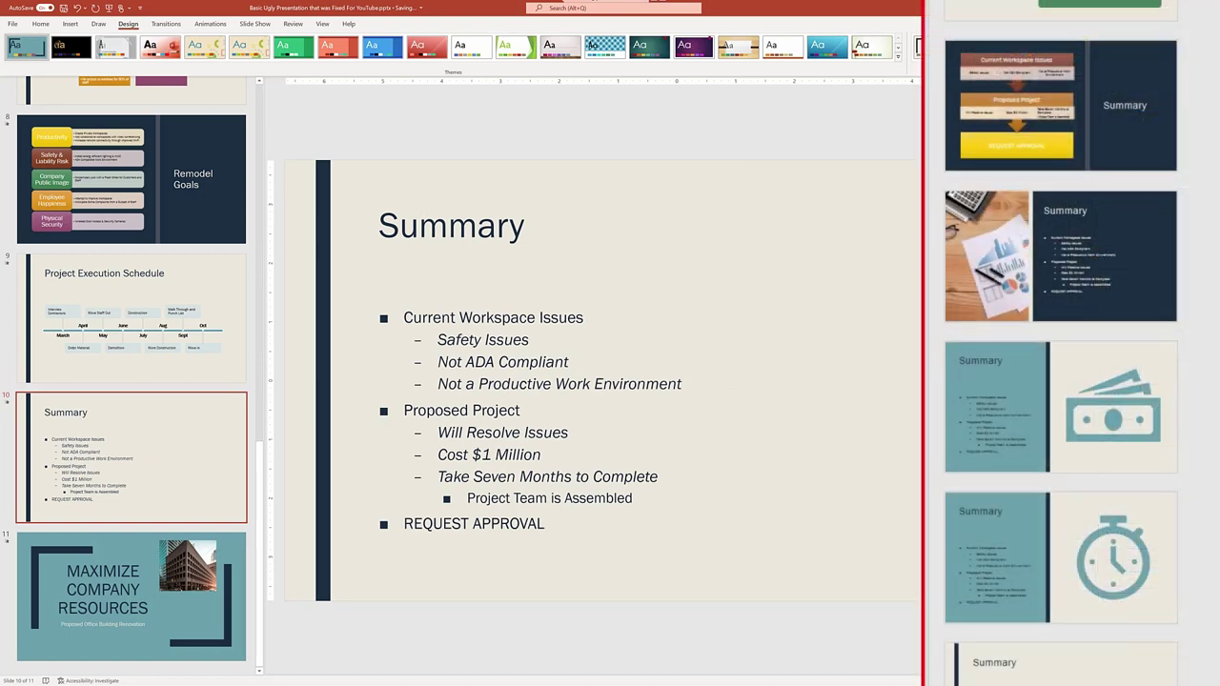
pyautogui.click(1153, 145)
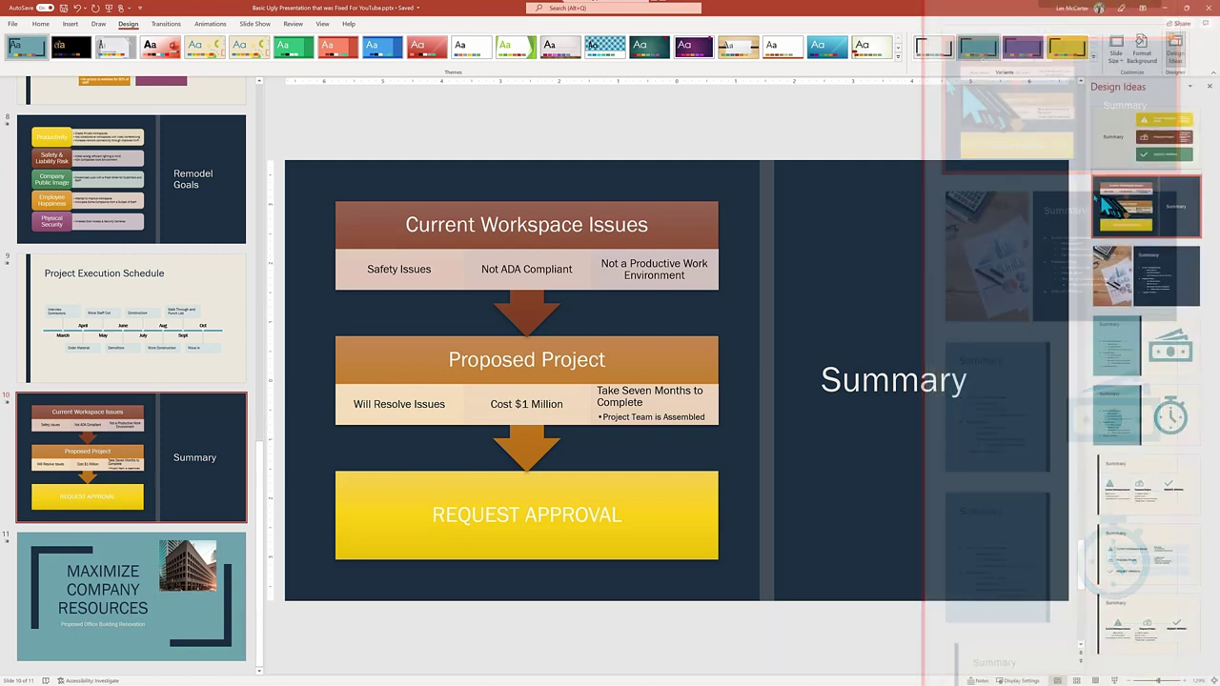
pyautogui.click(184, 589)
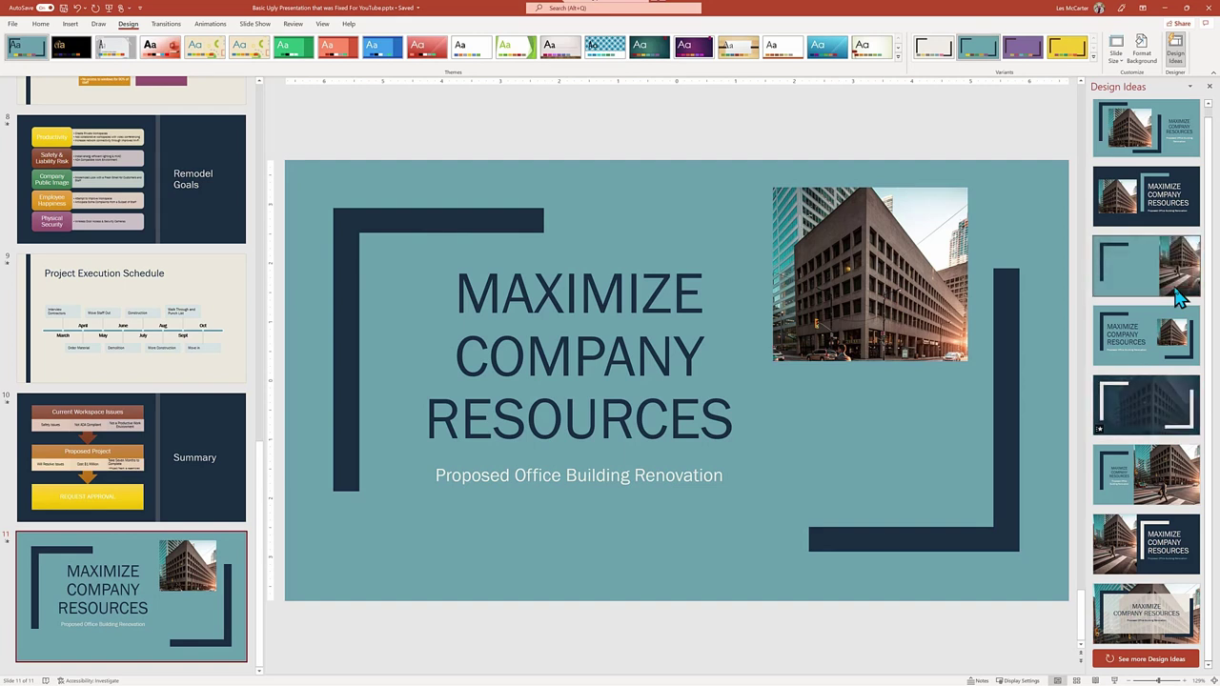
# - Apply the navy Design Ideas layout to the MAXIMIZE COMPANY RESOURCES slide, with the building photo left and a teal-framed title
pyautogui.click(1162, 191)
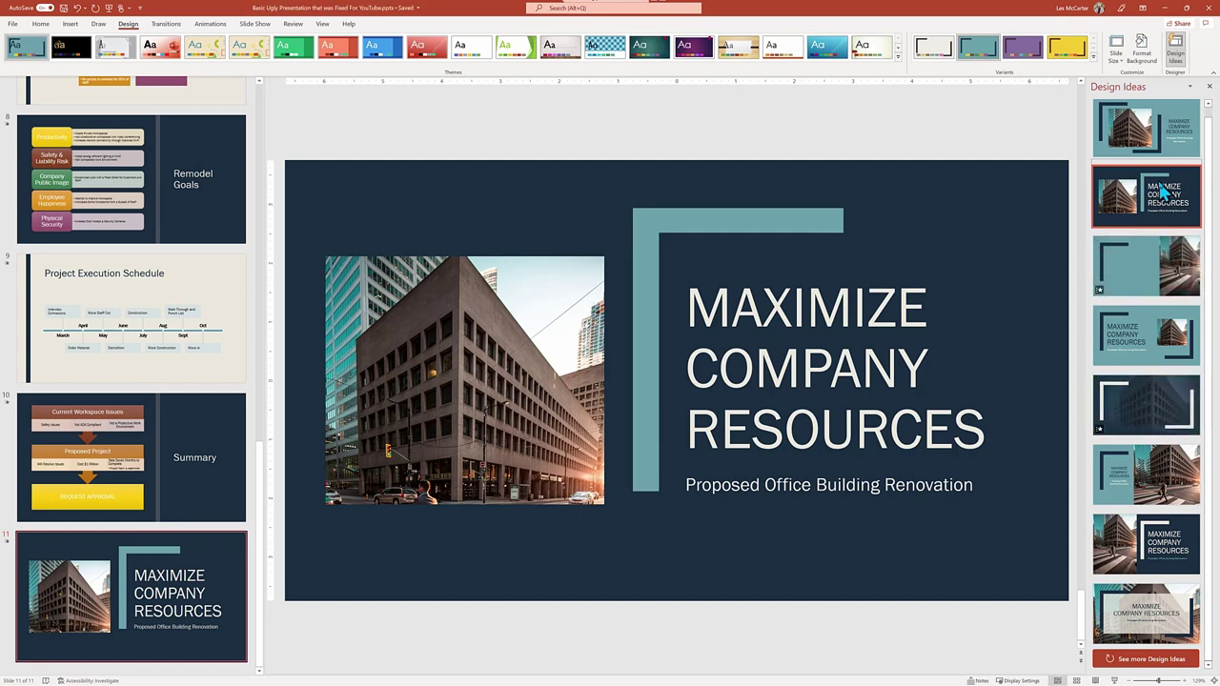
pyautogui.click(256, 26)
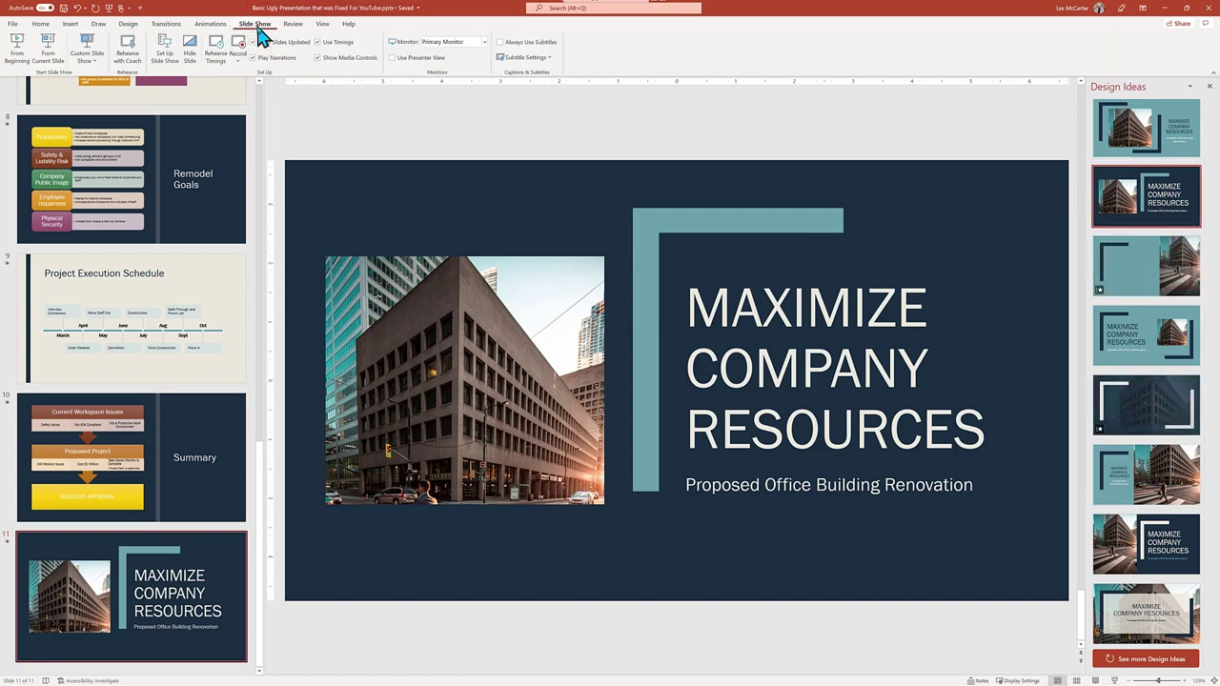